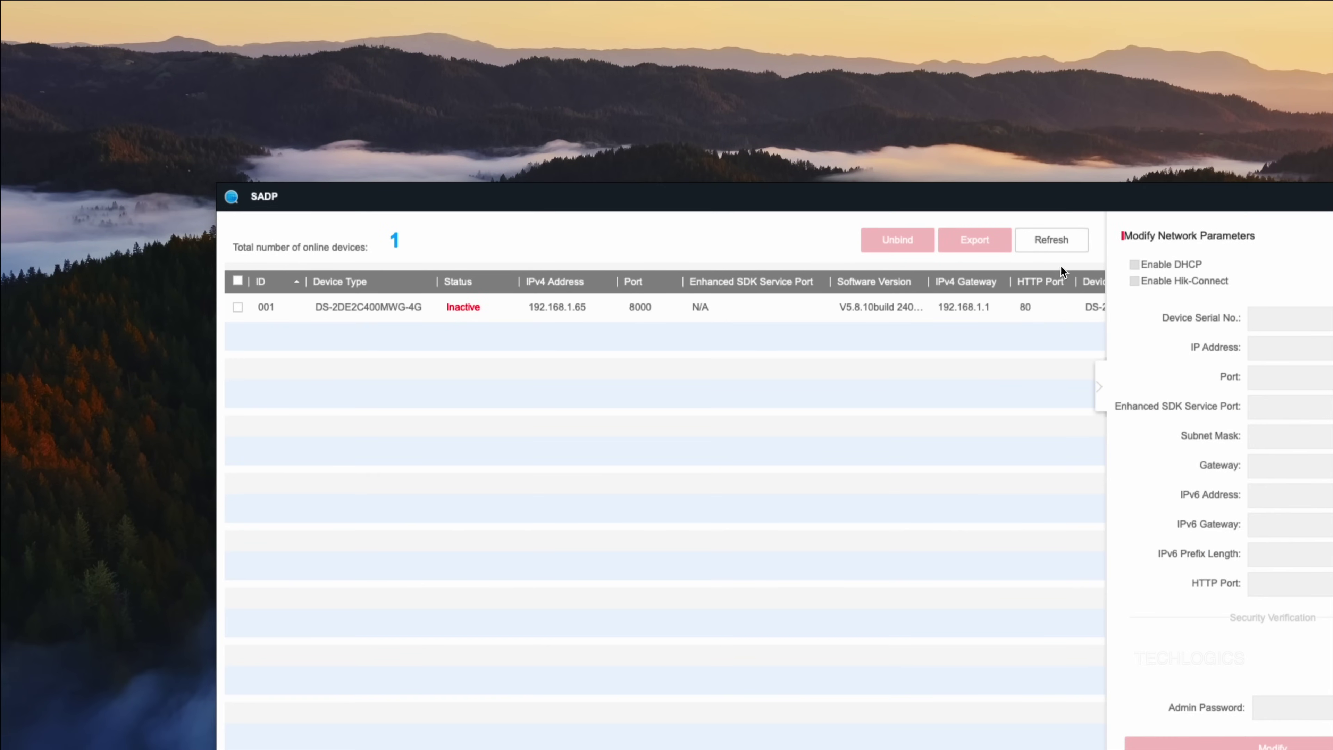
- Refresh the SADP device list and select camera 001 at 192.168.1.65
left_click_drag(1060, 192, 854, 79)
left_click(838, 125)
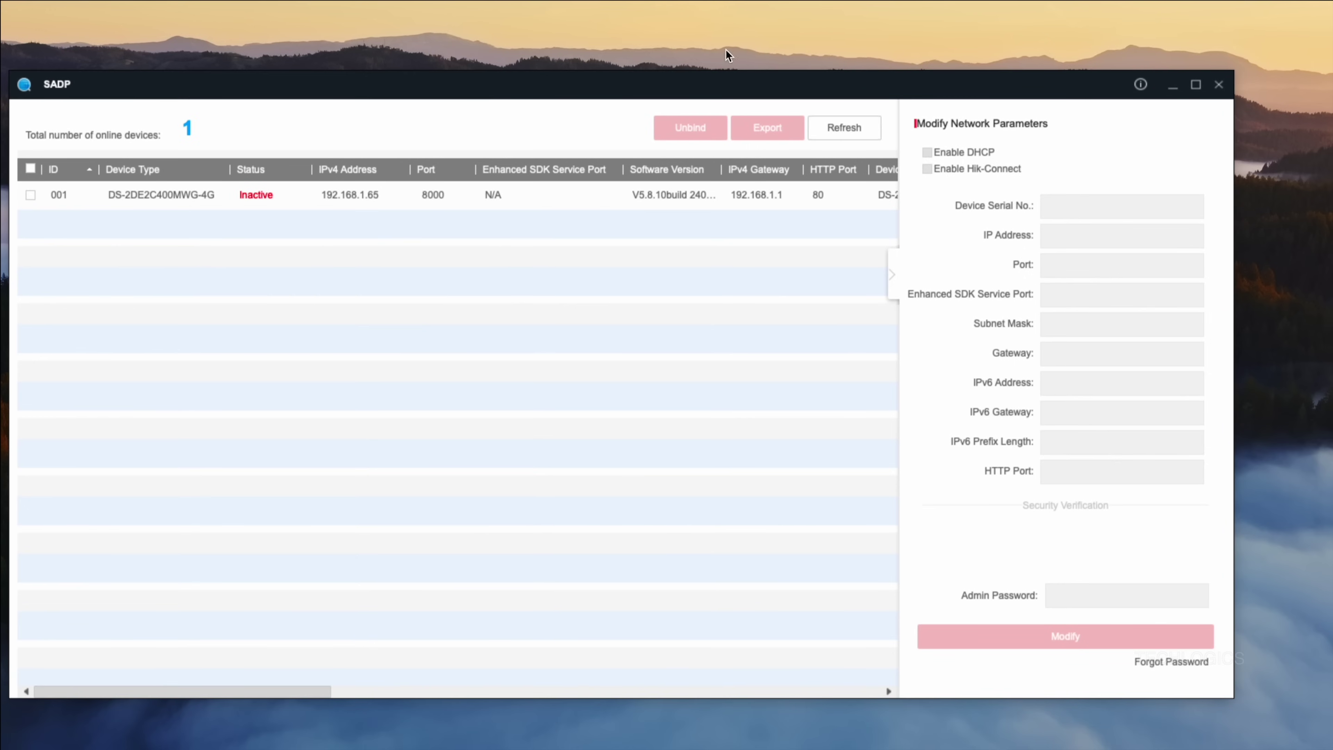
left_click(167, 205)
left_click_drag(422, 88, 460, 87)
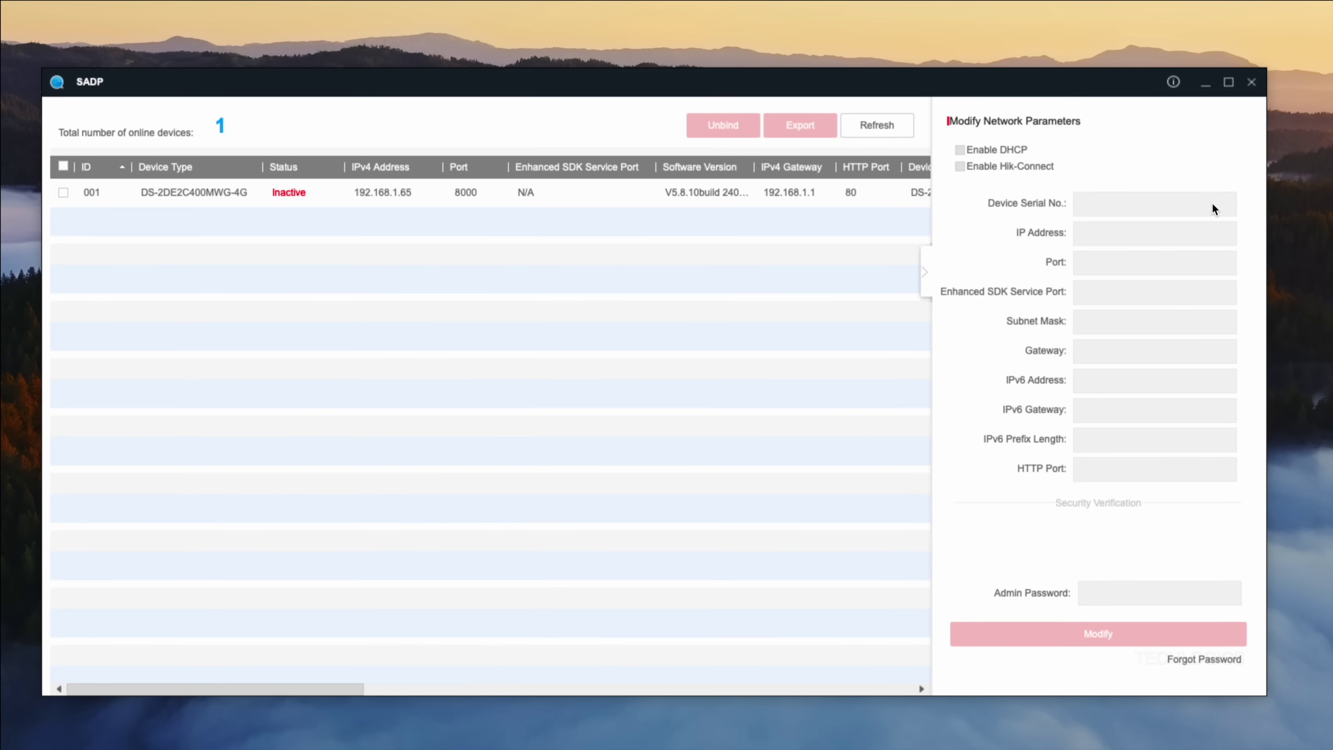
- Check the SADP version details, then refresh the list and reselect camera 001
left_click(1178, 86)
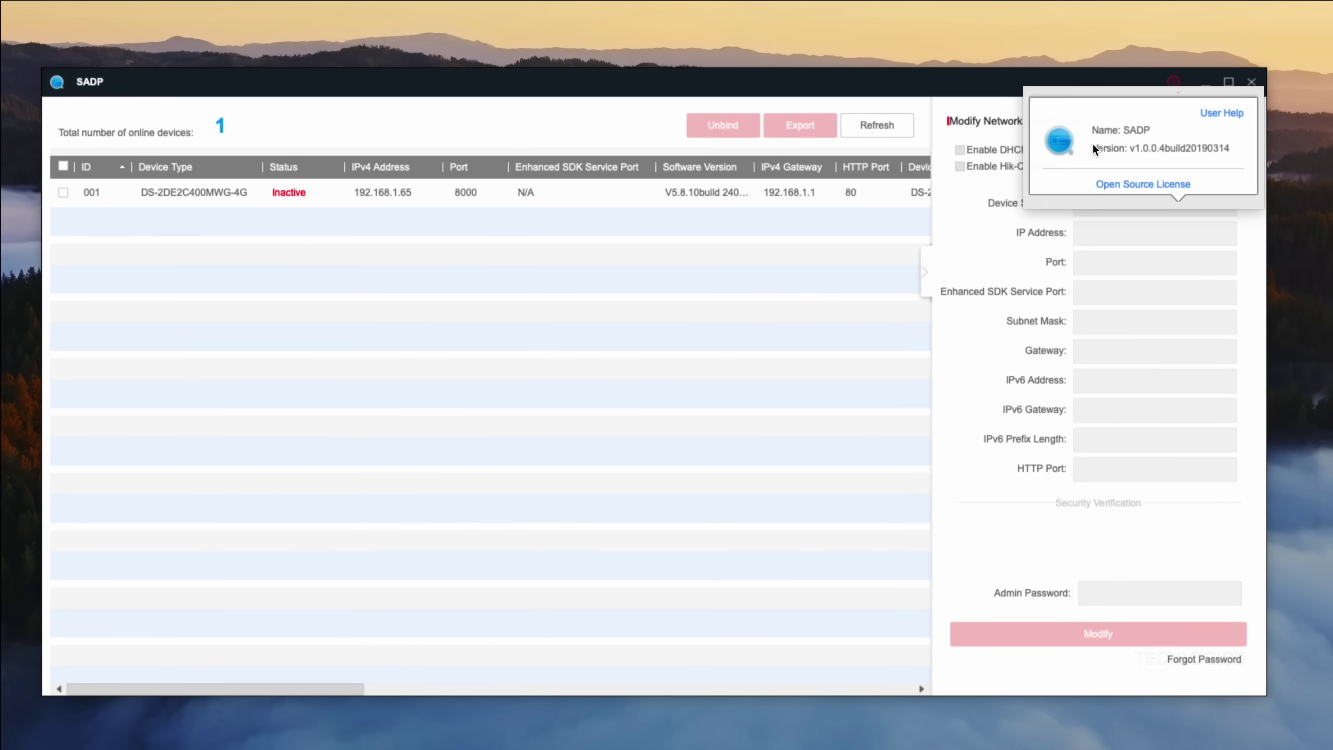
left_click(985, 234)
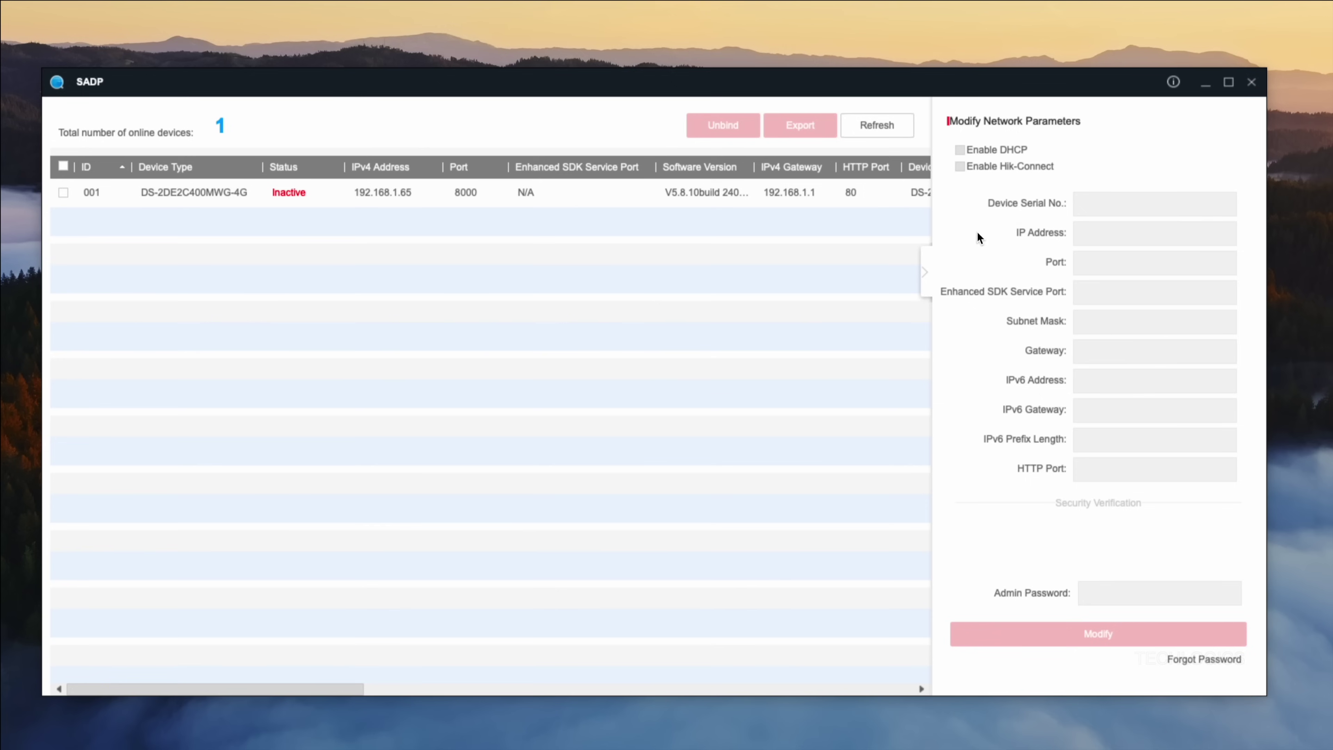
left_click(881, 130)
left_click(202, 204)
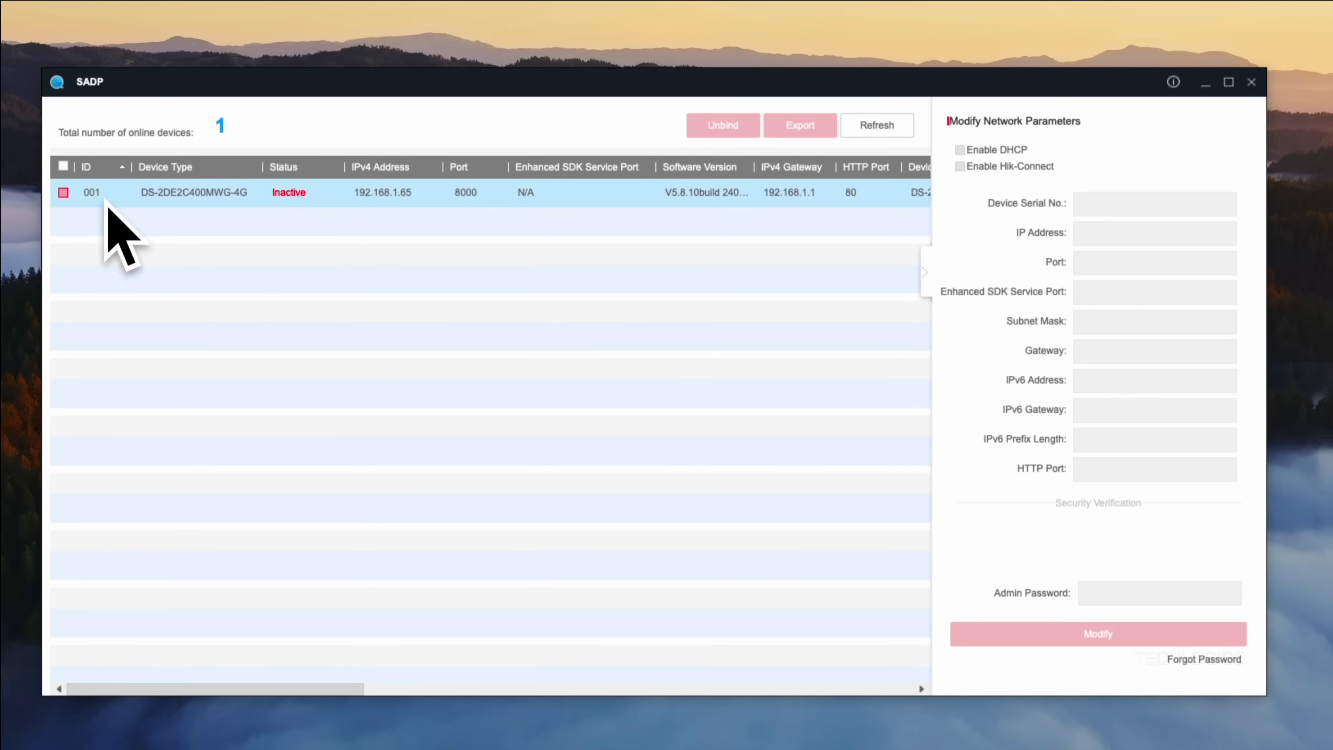
- Activate camera 001 by entering and confirming a new admin password
left_click(64, 193)
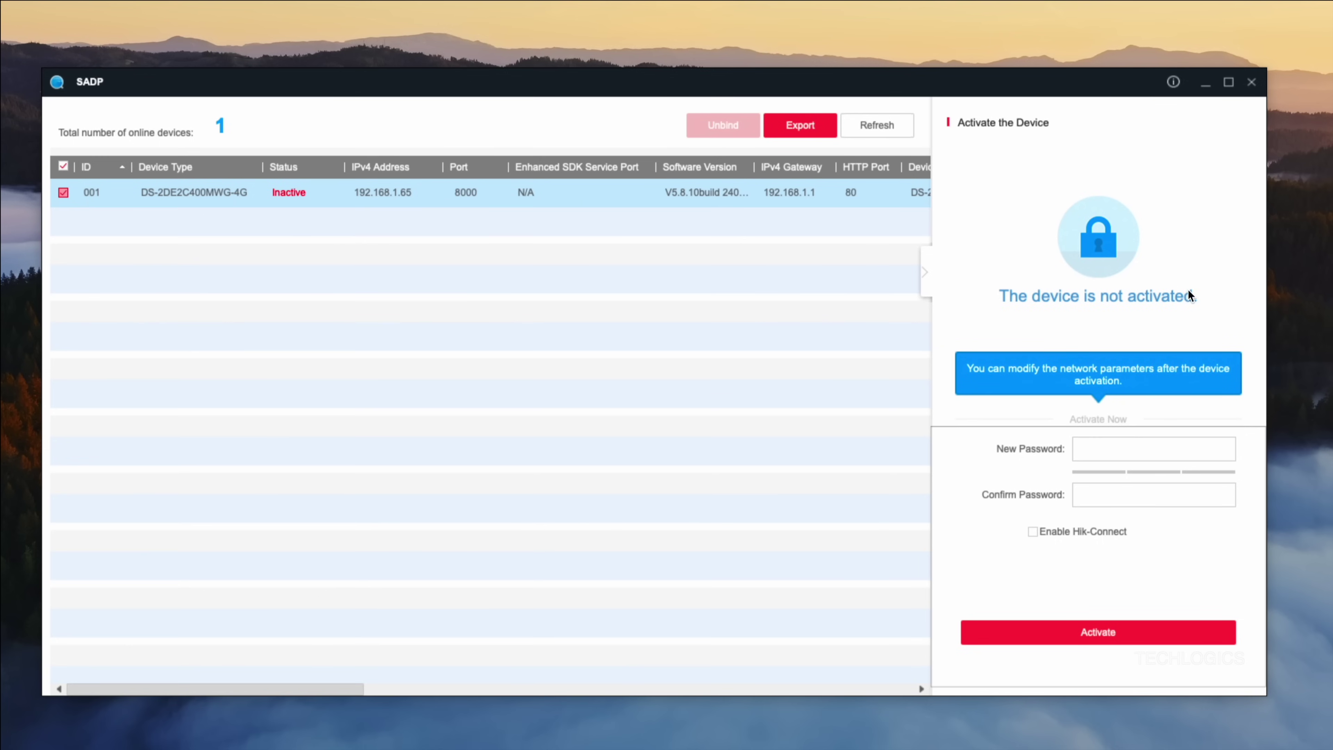
left_click(1112, 444)
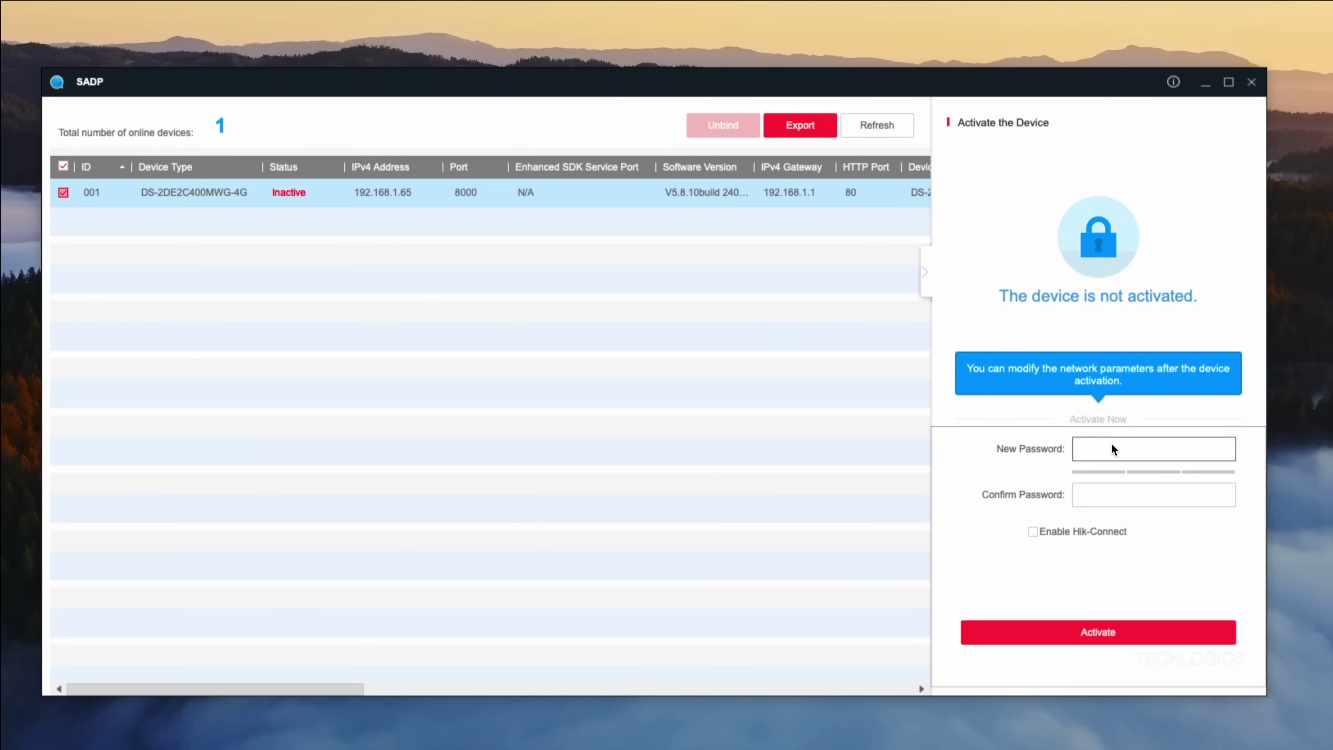
left_click(1112, 445)
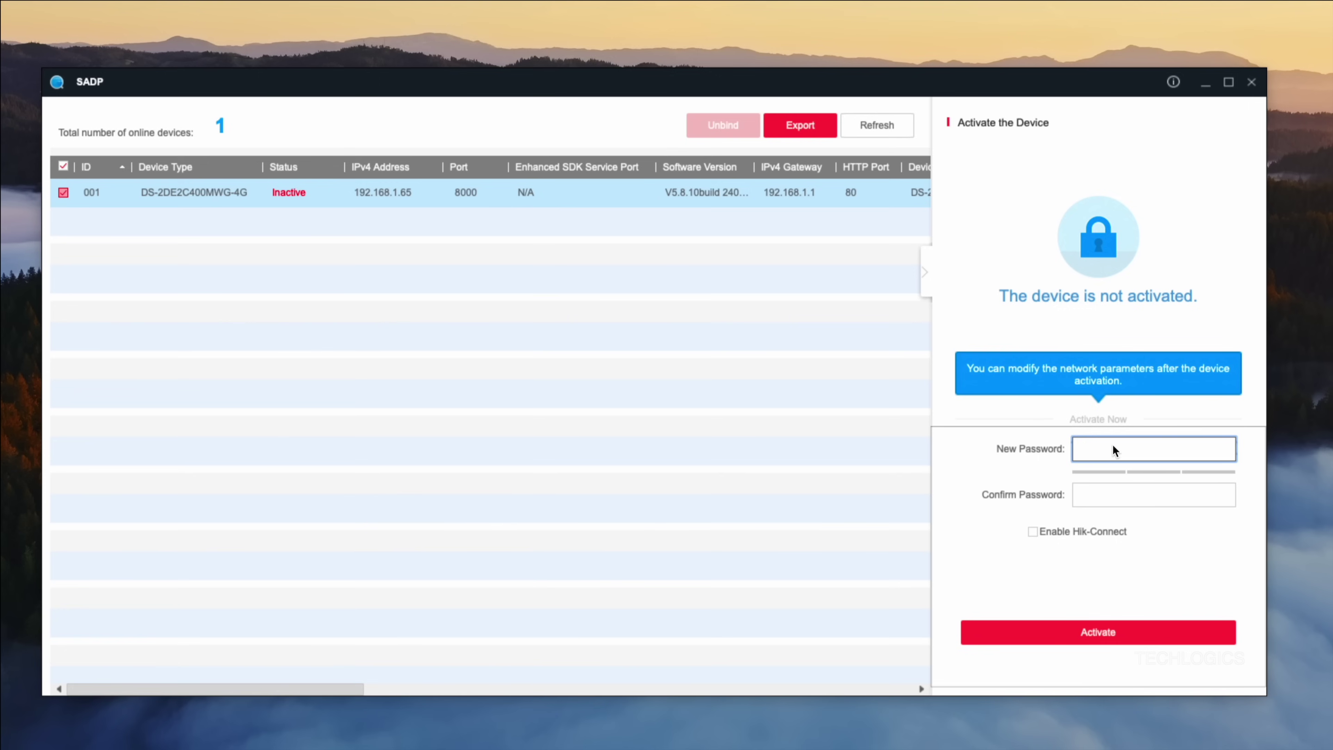
type("•••••••••••")
key("Tab")
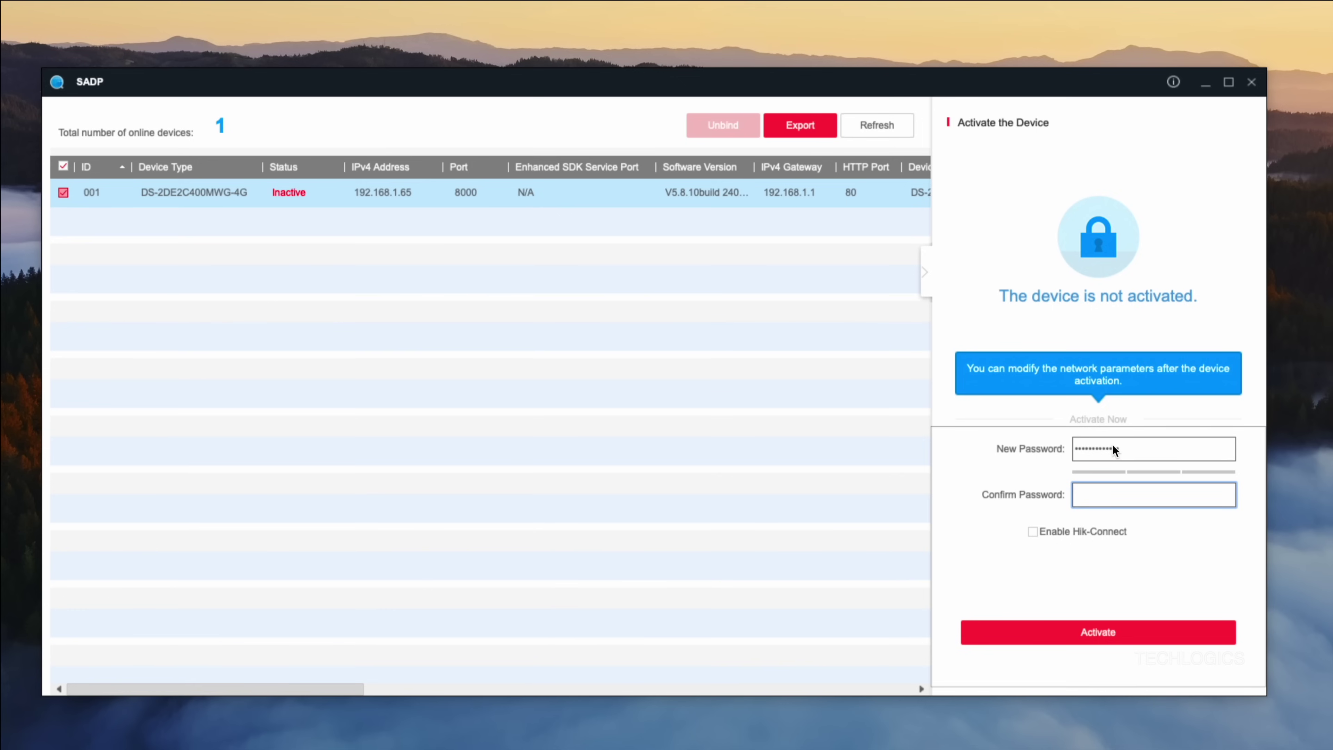
type("•••••••••••••")
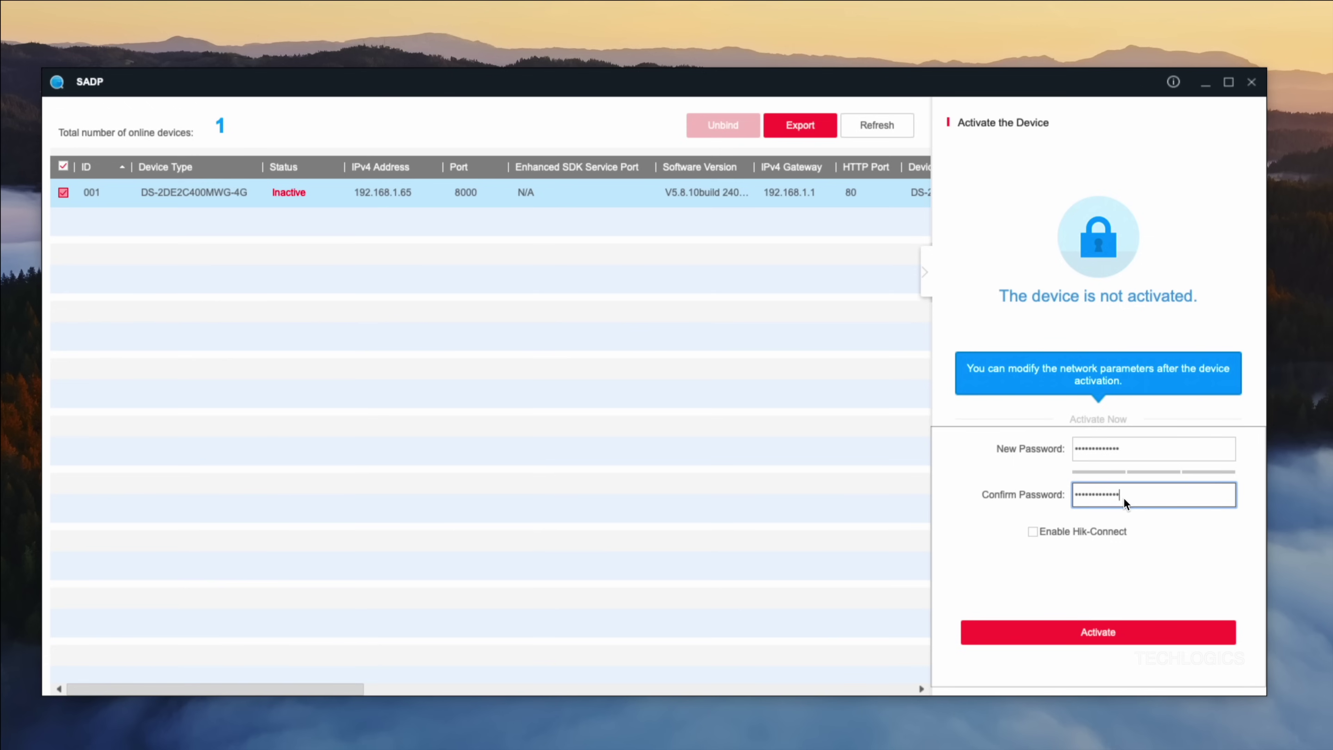
left_click(1134, 626)
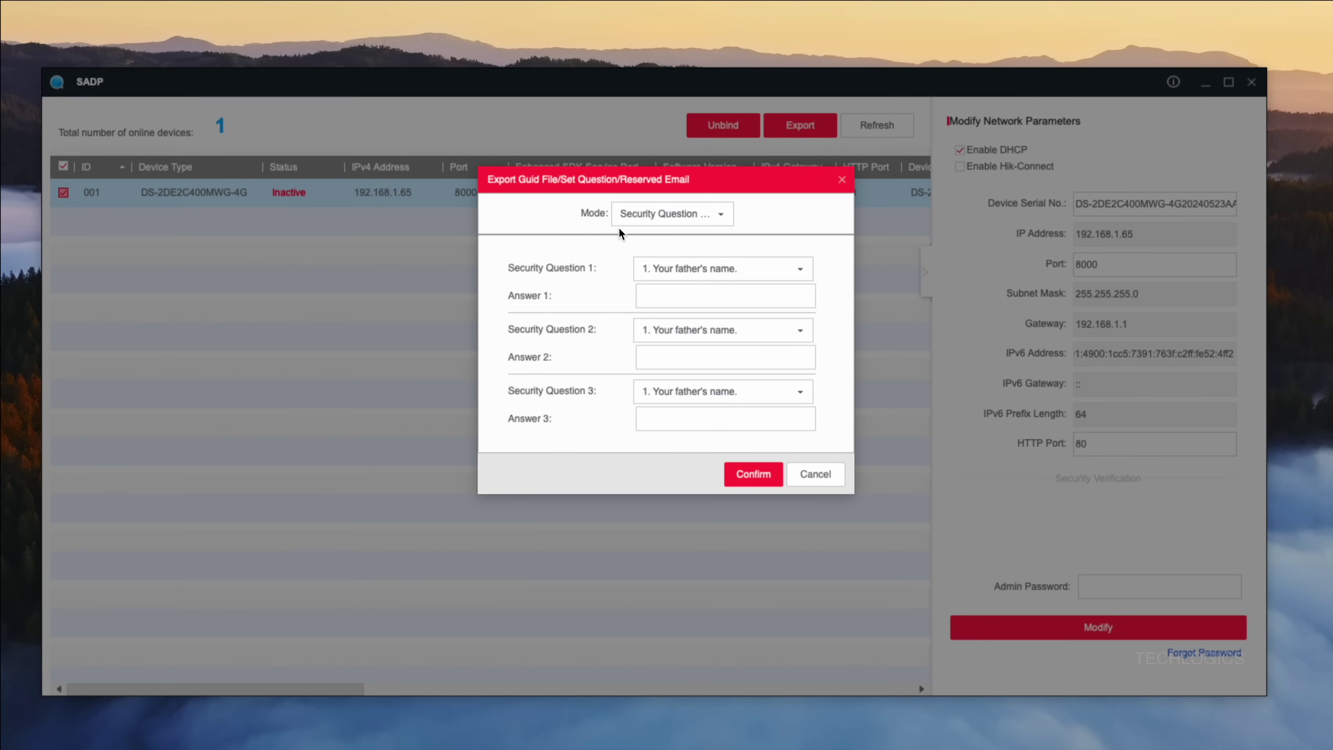
left_click(654, 219)
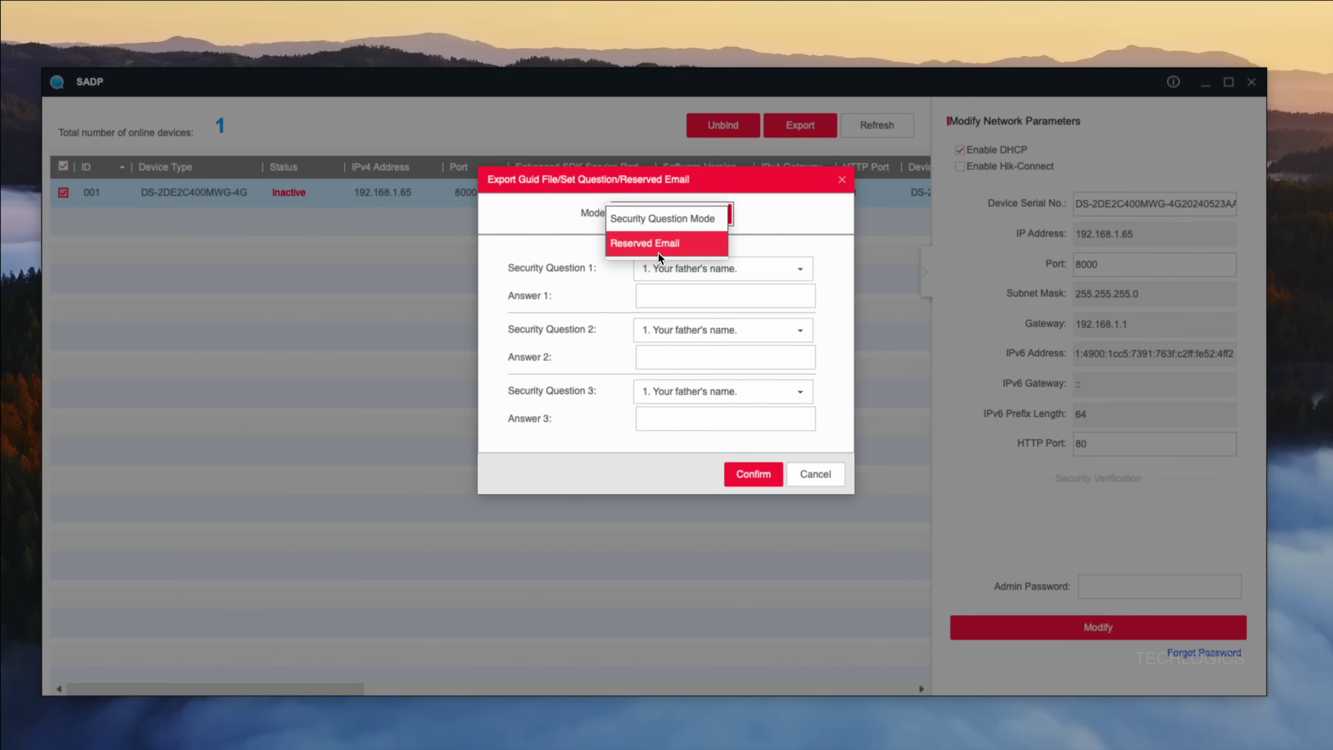
left_click(663, 250)
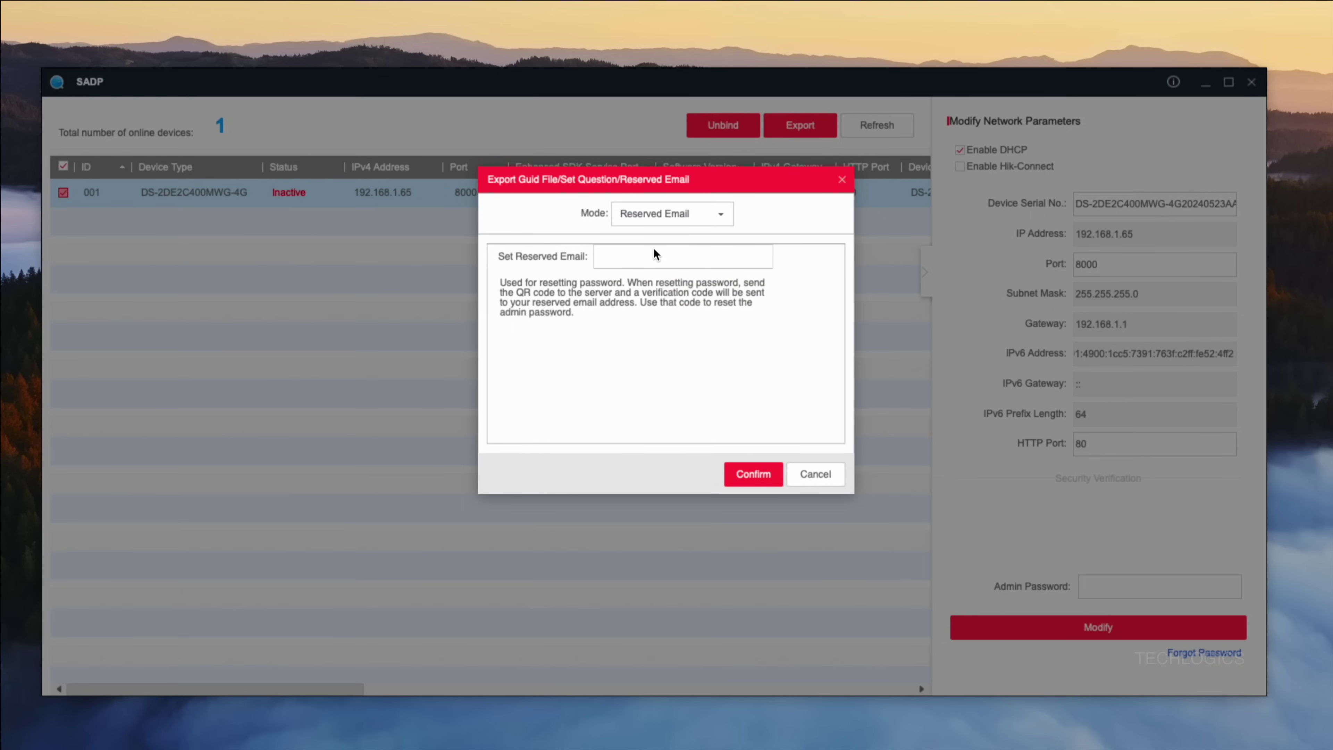
left_click(654, 216)
left_click(664, 194)
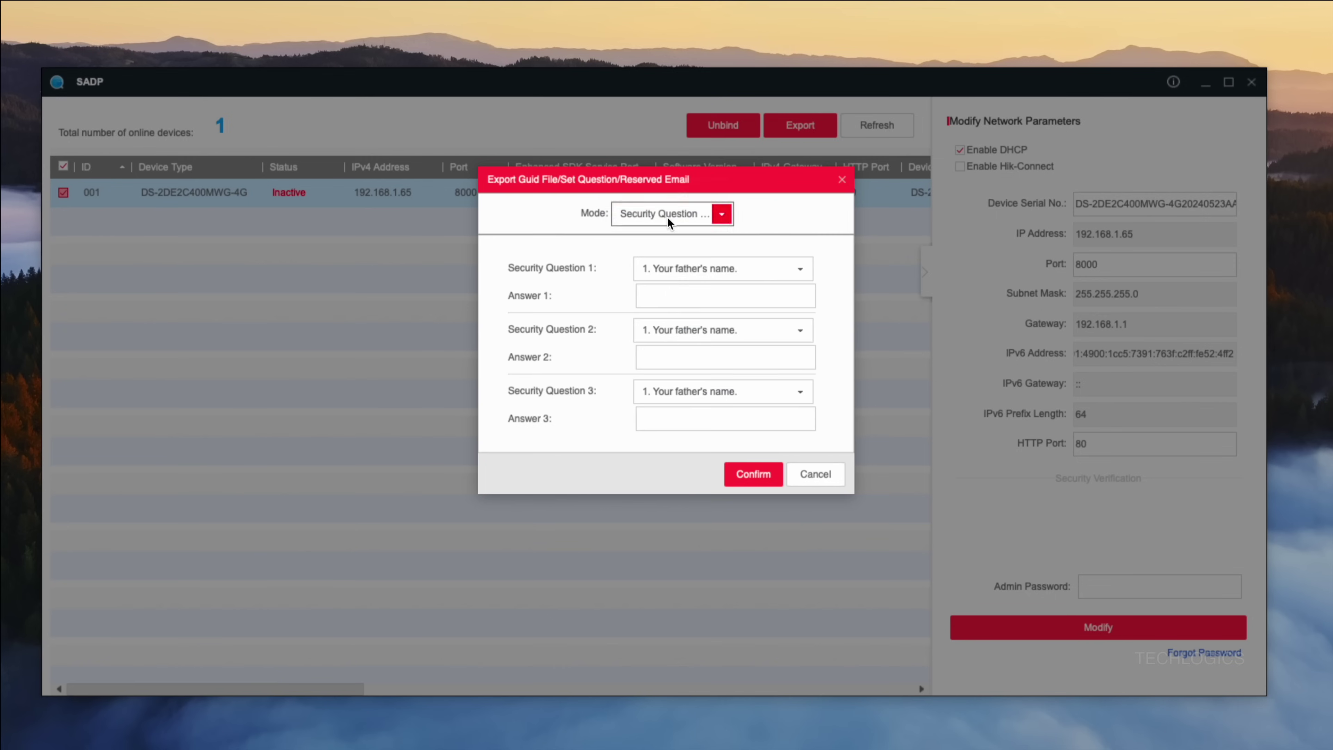
left_click(673, 297)
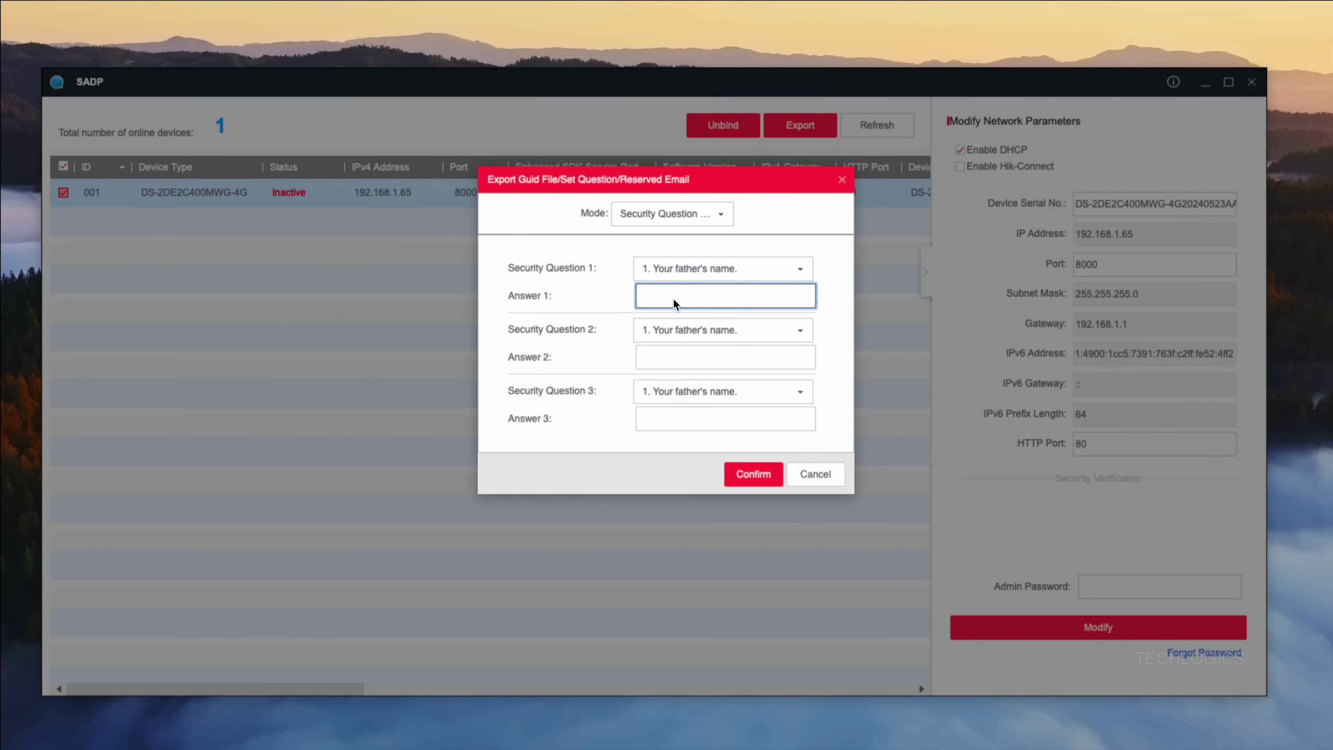
key("Tab")
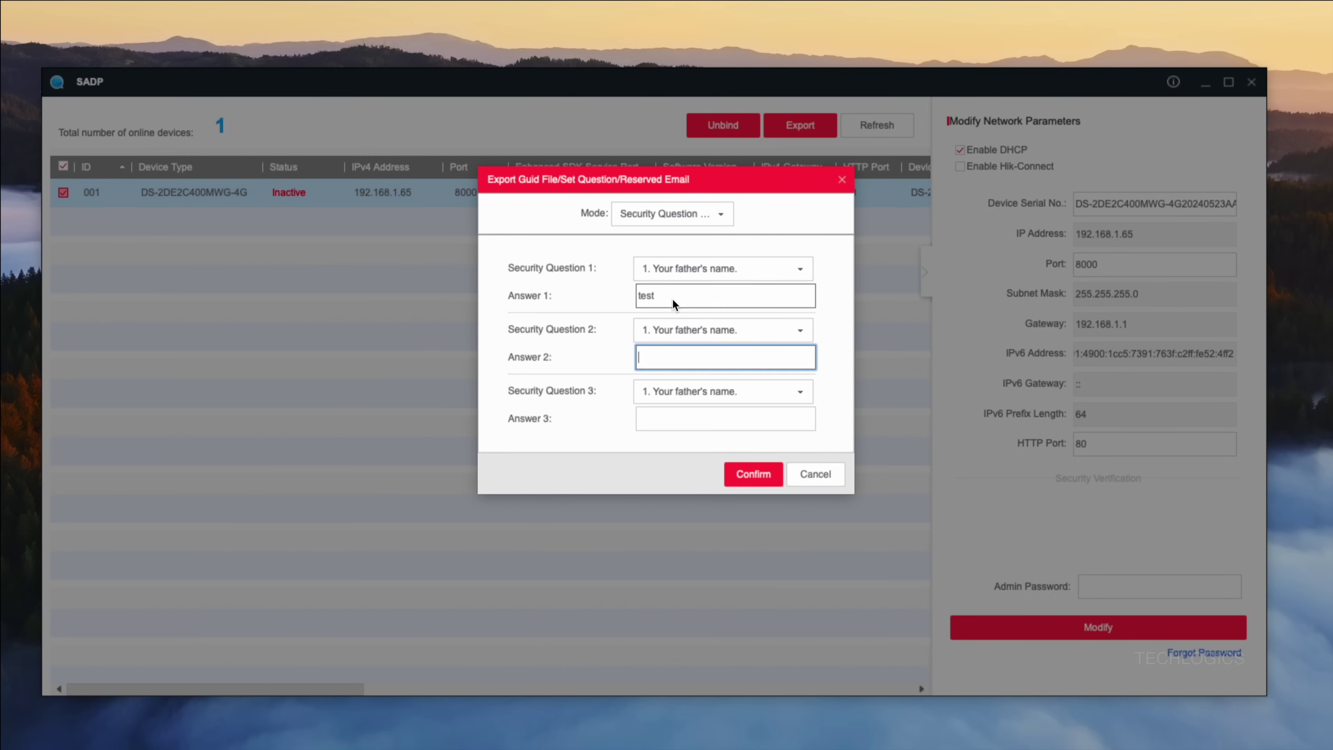
key("Tab")
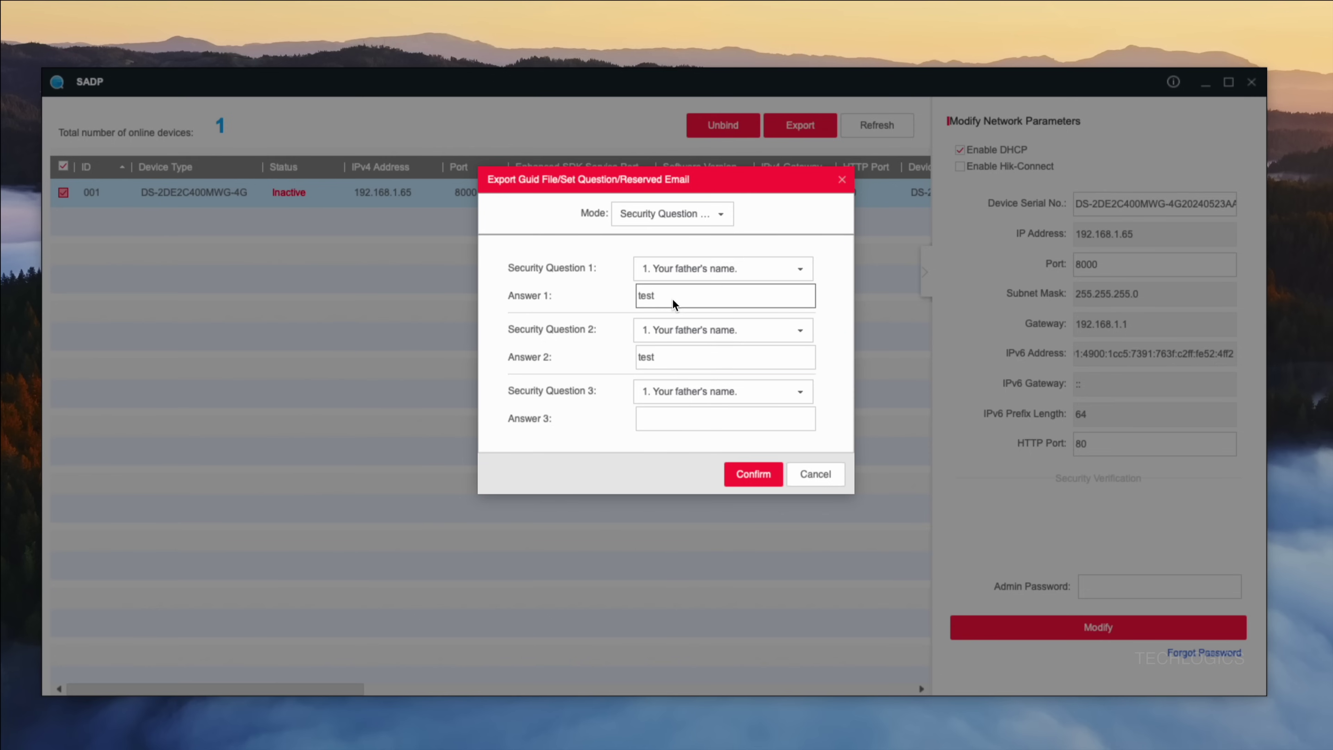
key("Tab")
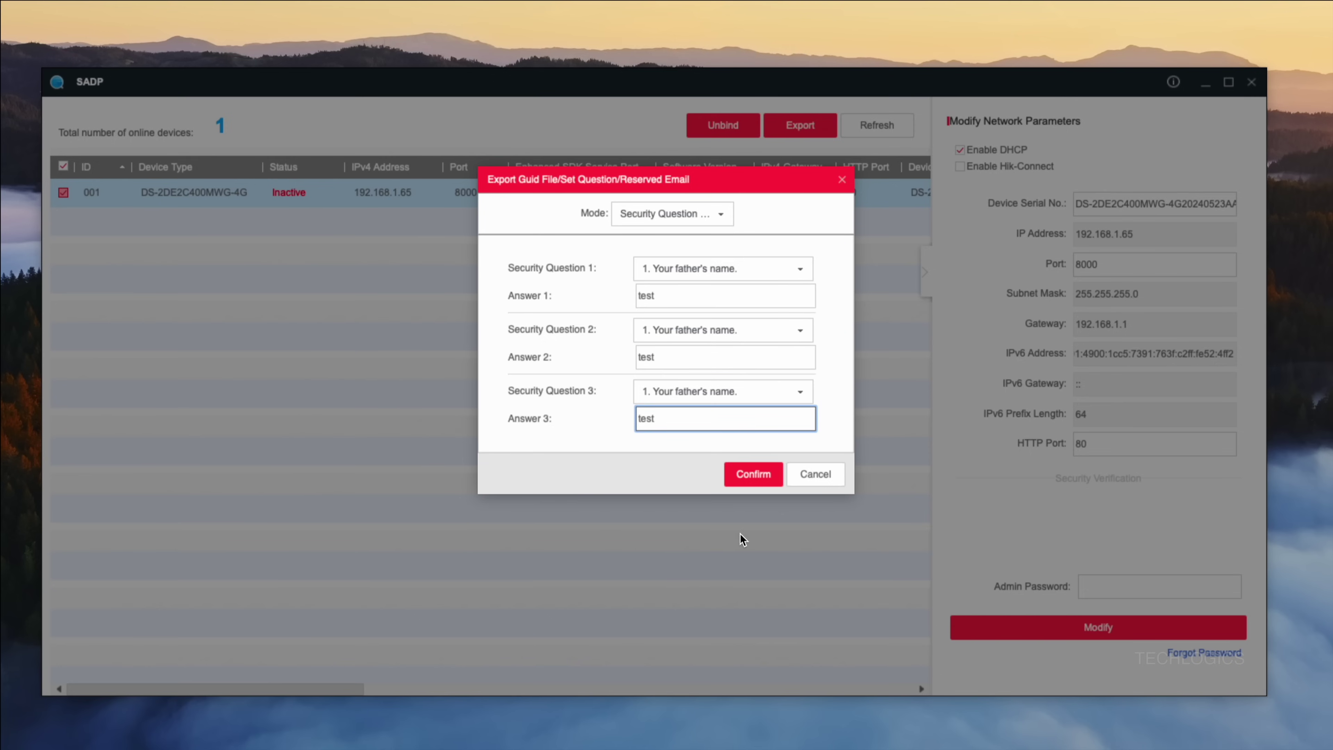
- Switch the recovery mode to Reserved Email and enter a recovery e-mail address
left_click(677, 215)
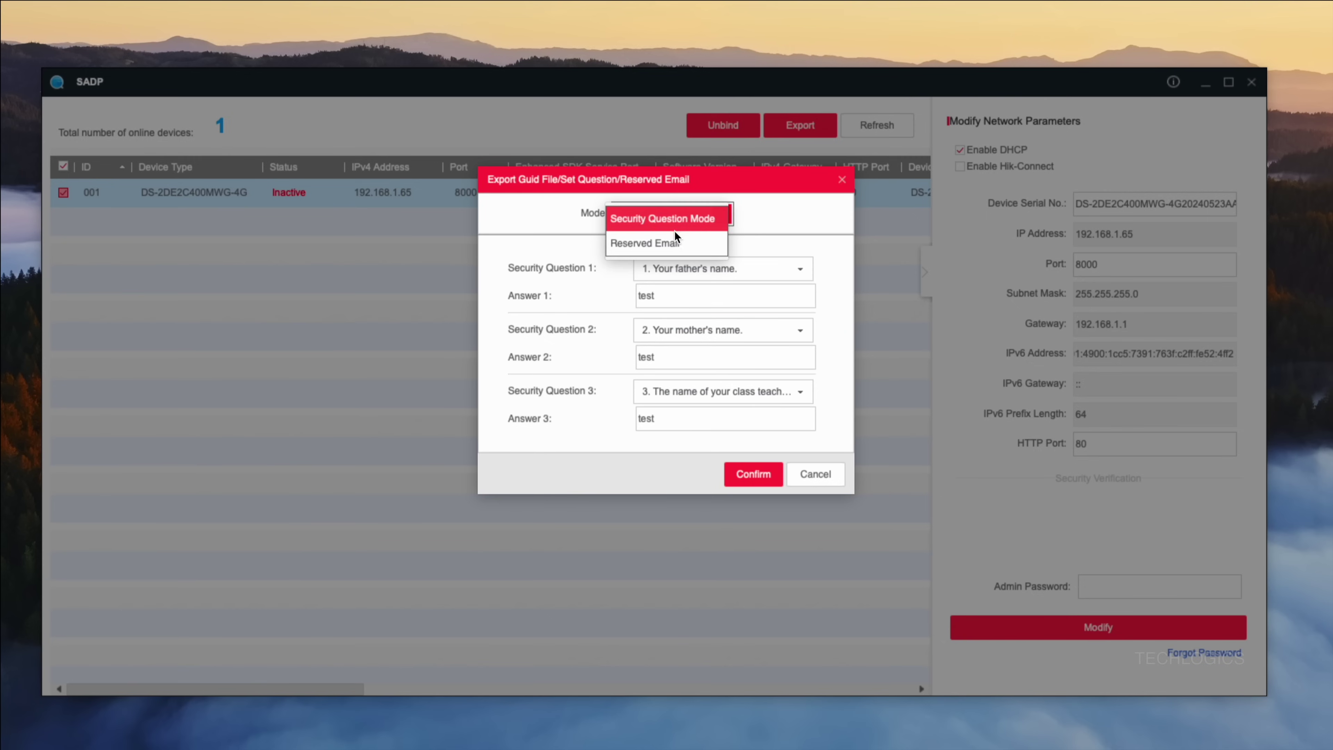
left_click(674, 243)
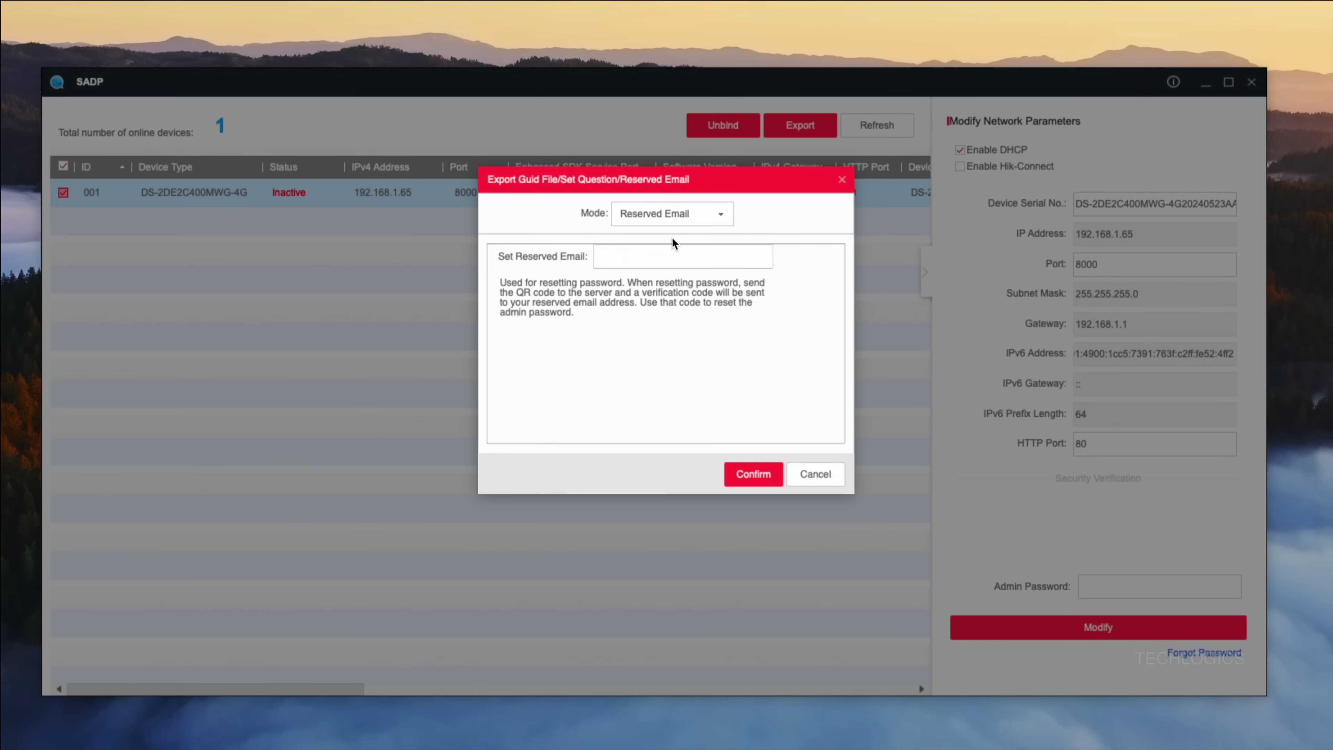
left_click(639, 259)
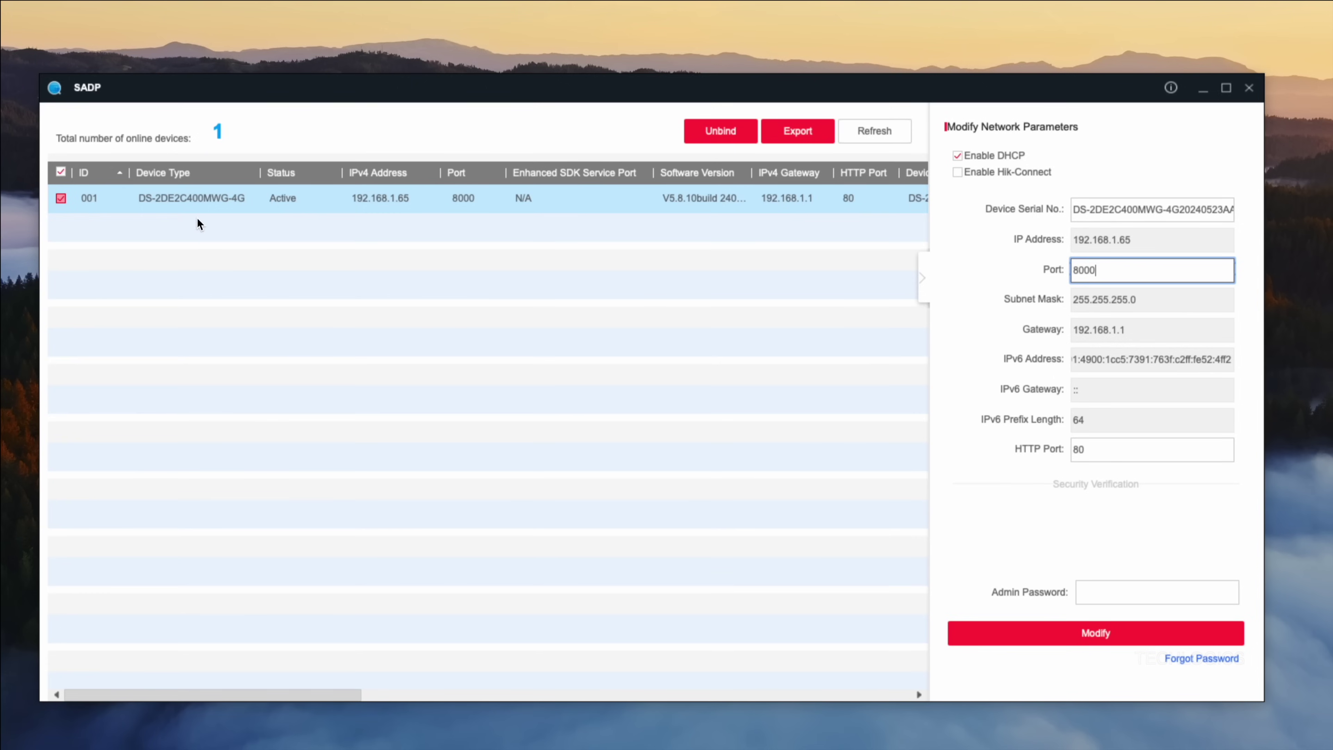
- Enable DHCP for the camera, authorise with the admin password, save, and refresh the list
left_click(981, 157)
left_click(980, 160)
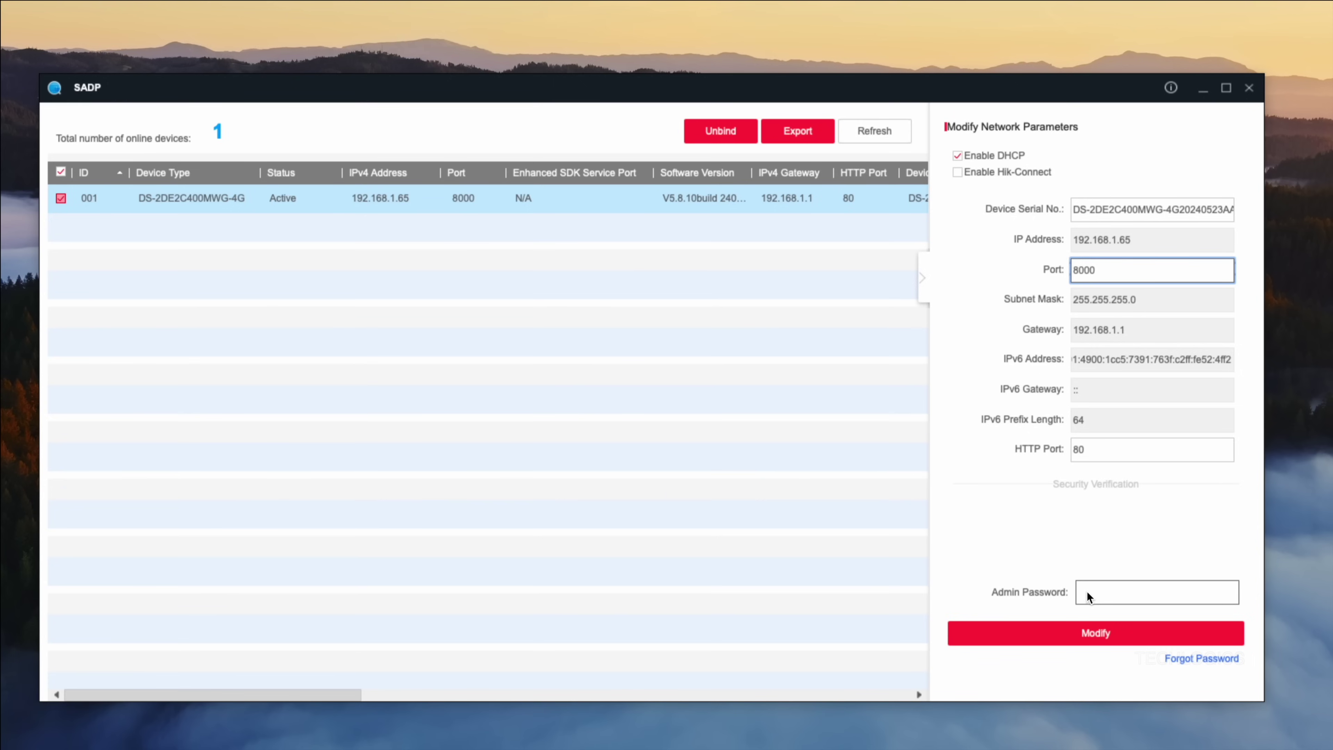
left_click(1097, 591)
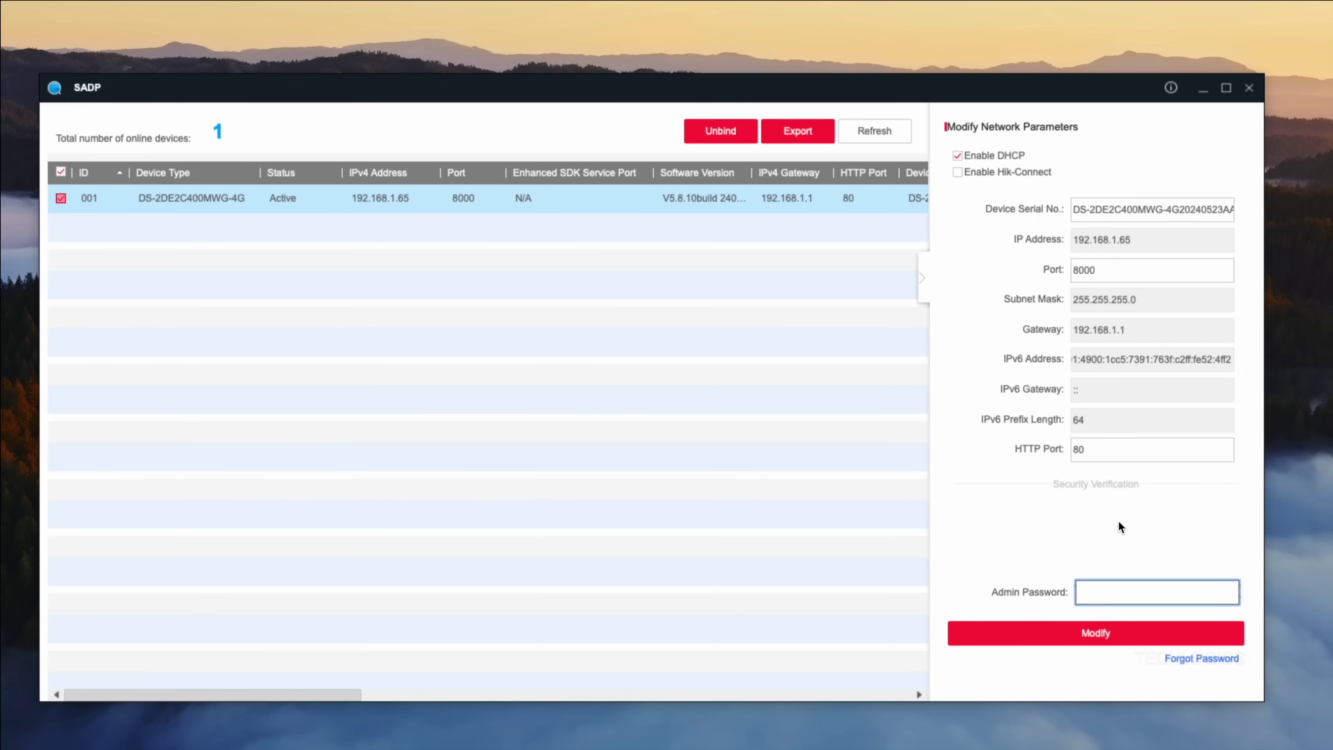
type("•••••••••••")
left_click(1129, 634)
left_click(872, 141)
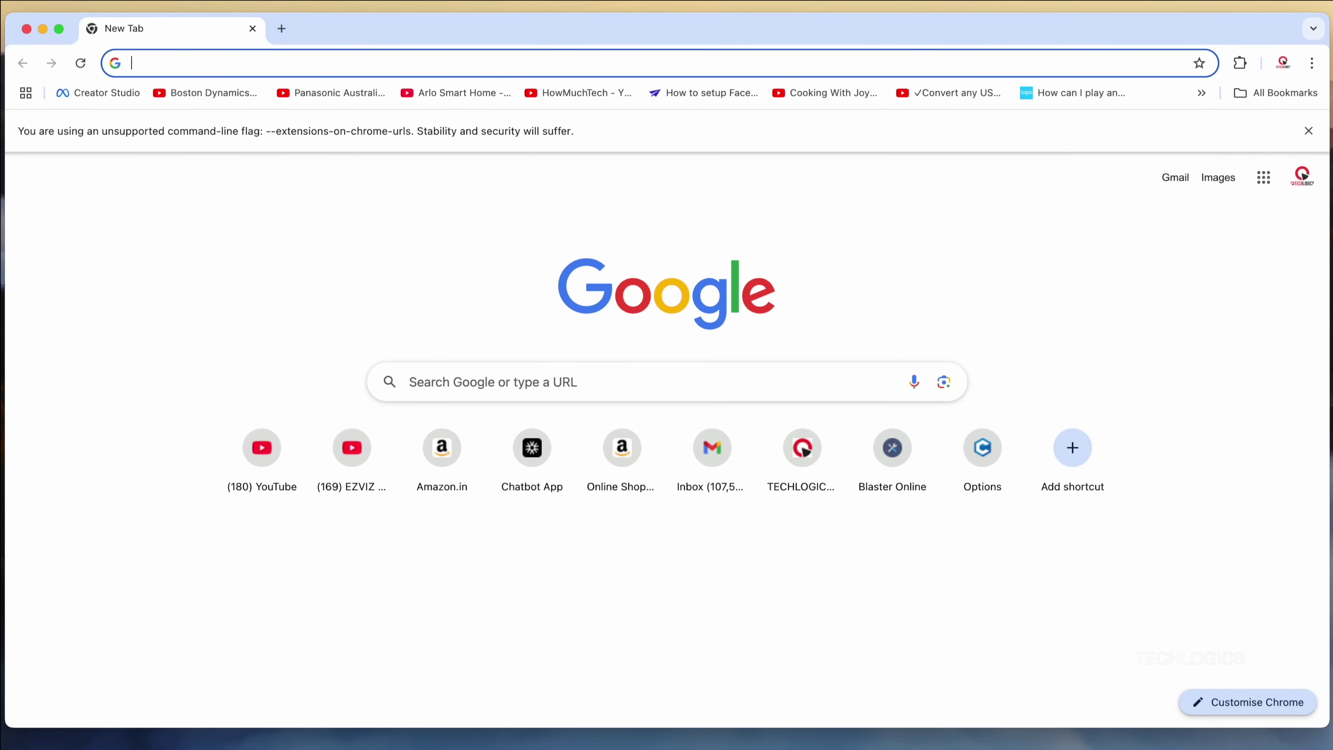
- Log in to the camera's web page at 192.168.1.65 as admin with its password
type("192.168.1.65/doc/index.html#/portal/login")
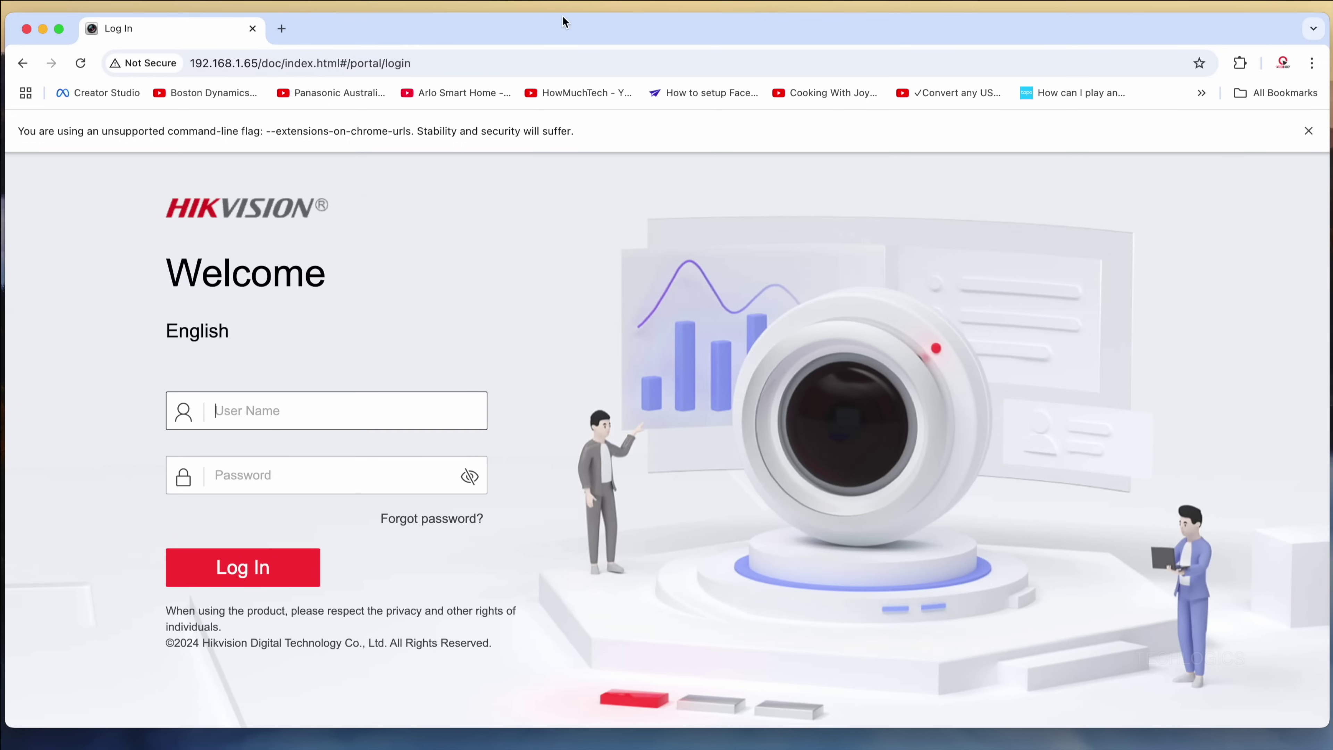
left_click(1305, 130)
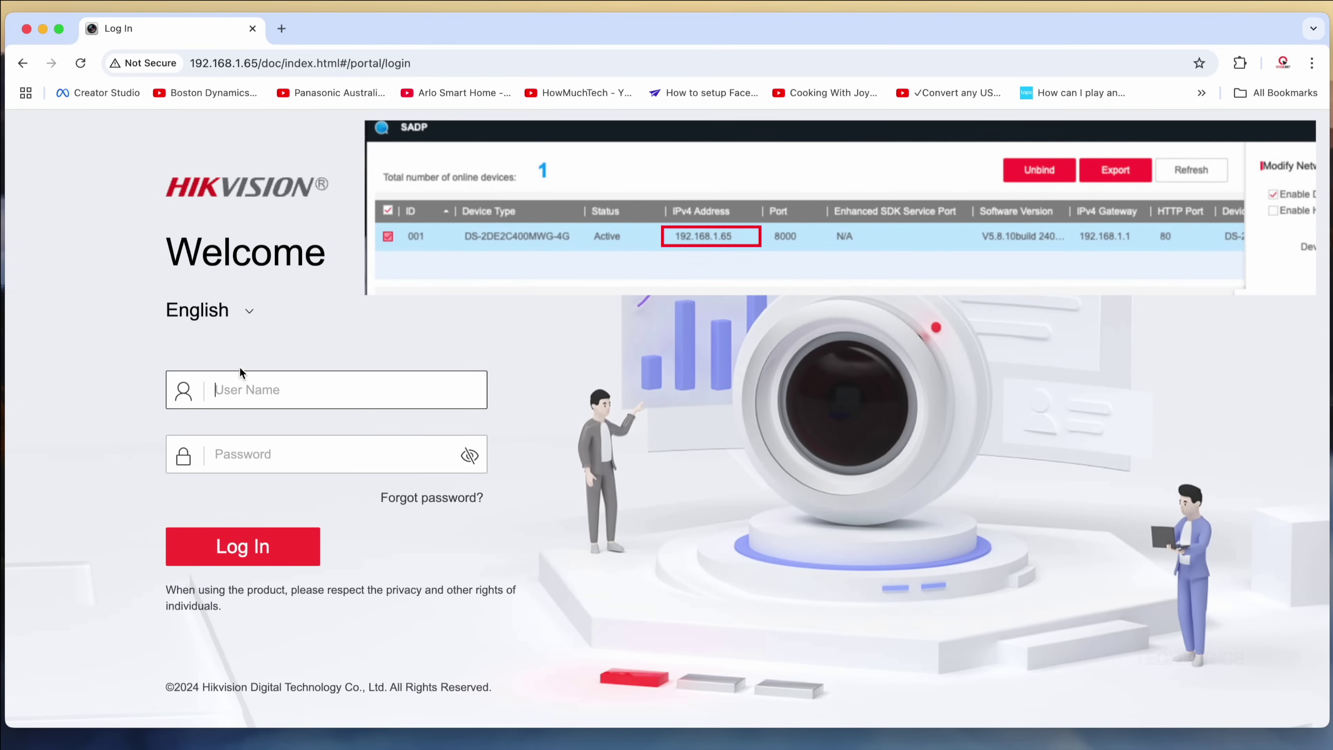
key("Tab")
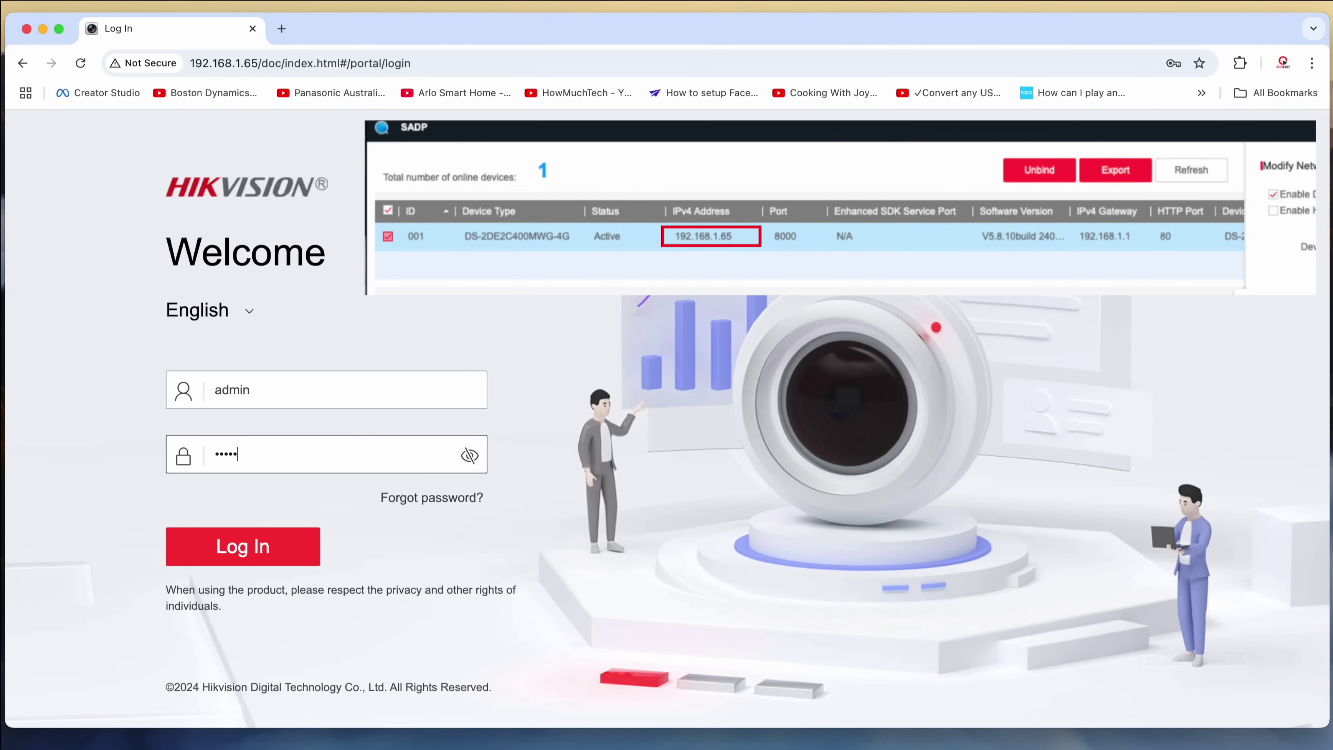
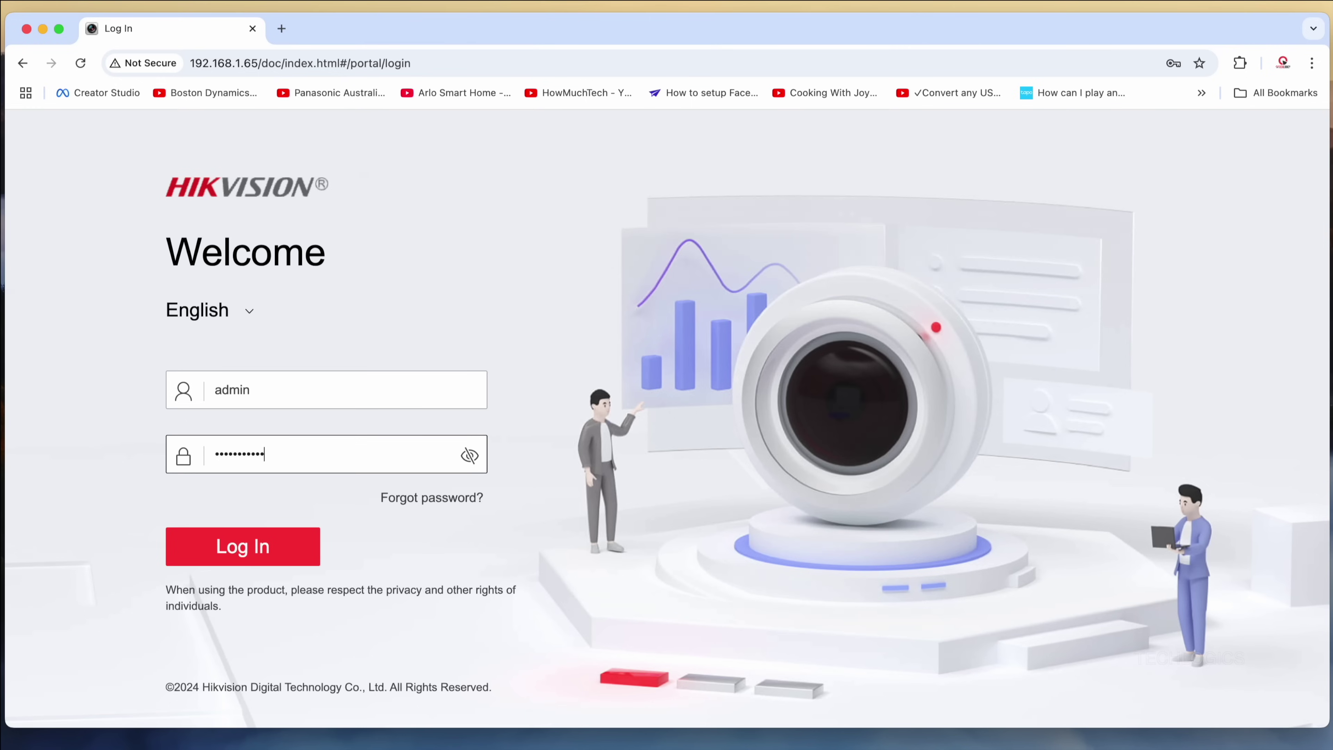
left_click(303, 550)
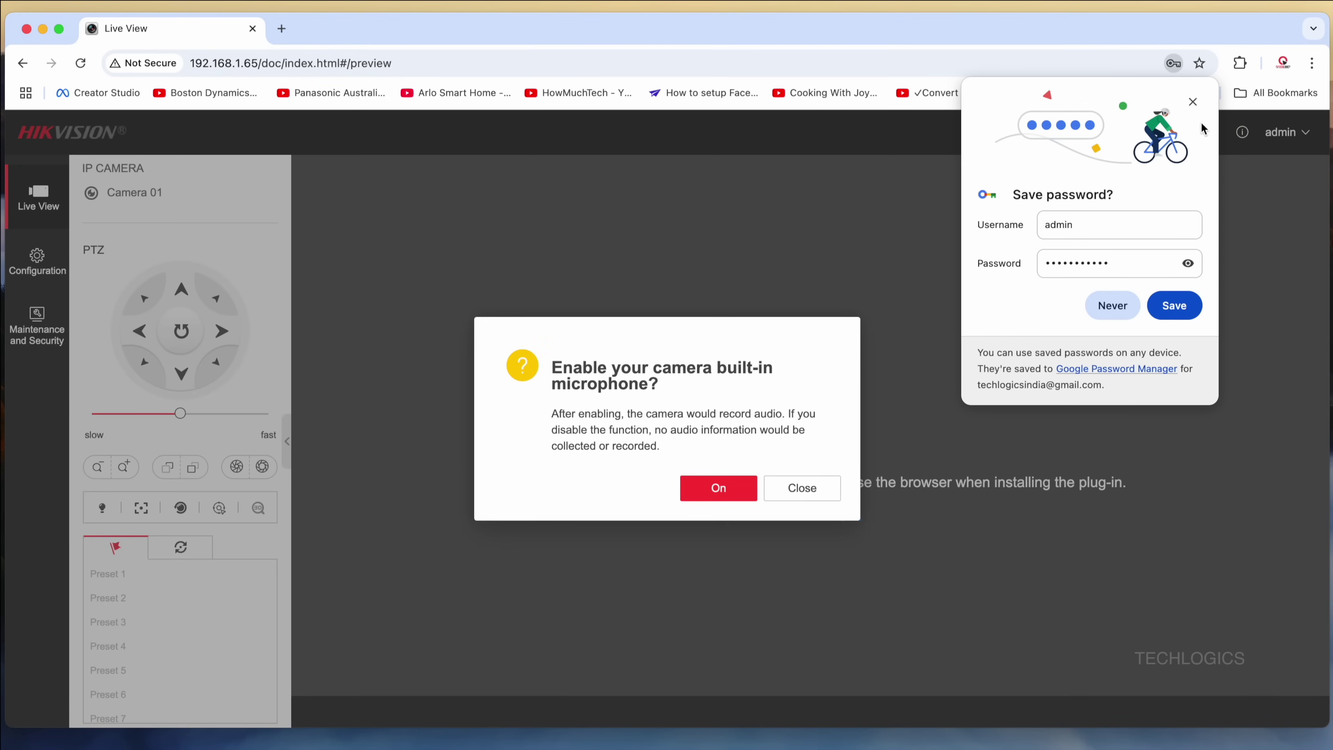
- Turn on the built-in microphone, download the live view plug-in, and open Configuration
left_click(1193, 102)
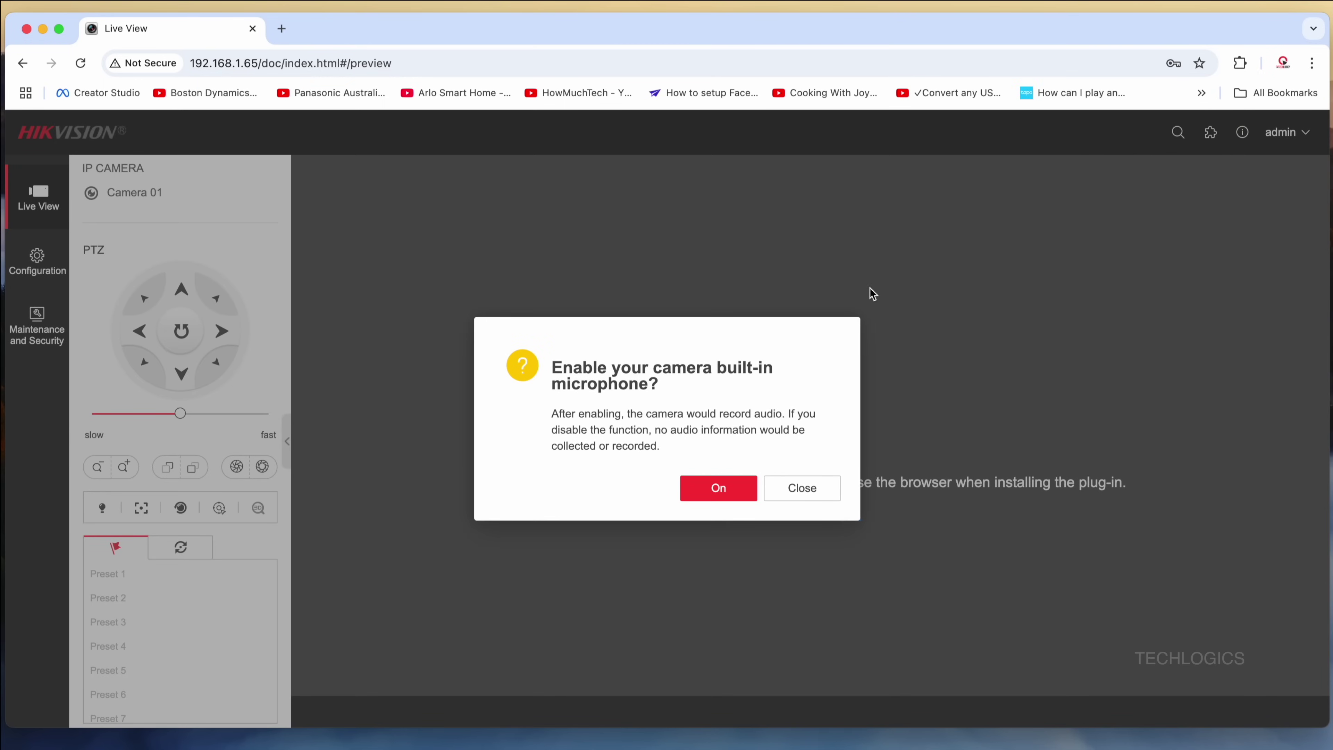
left_click(705, 493)
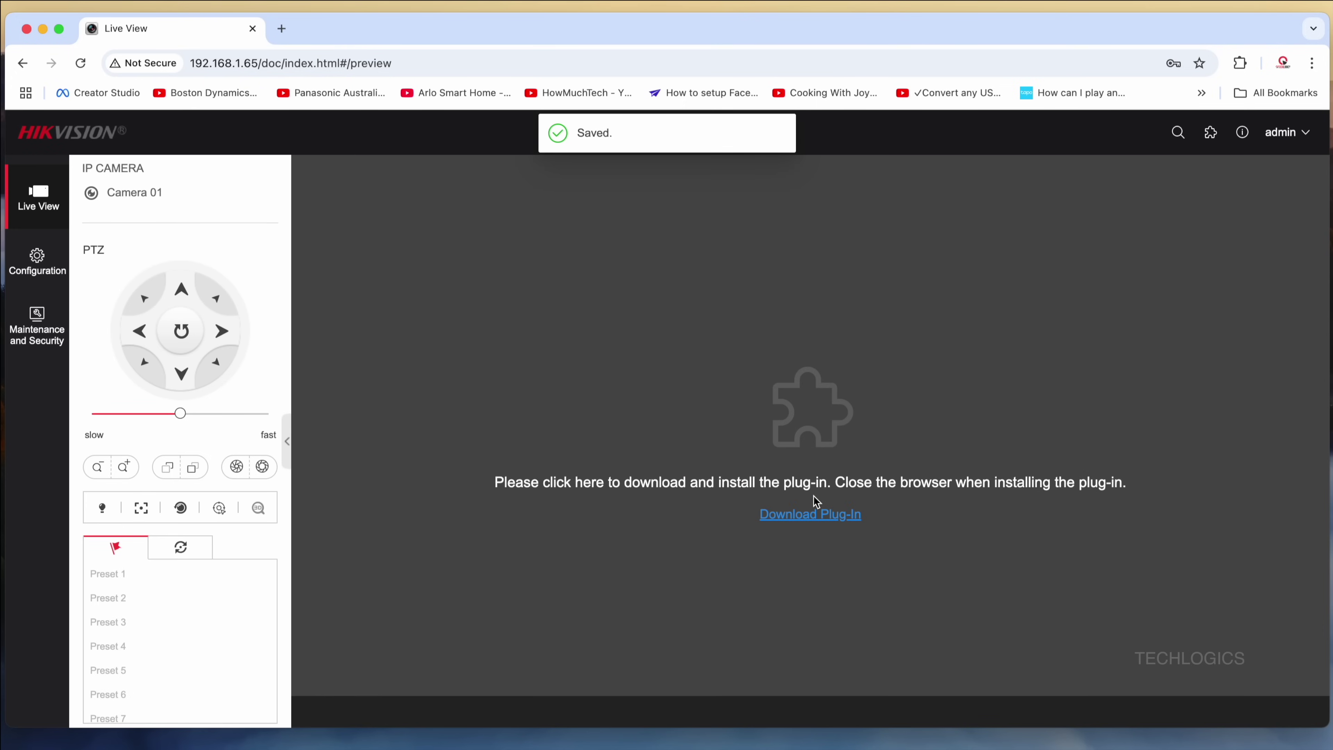
left_click(815, 518)
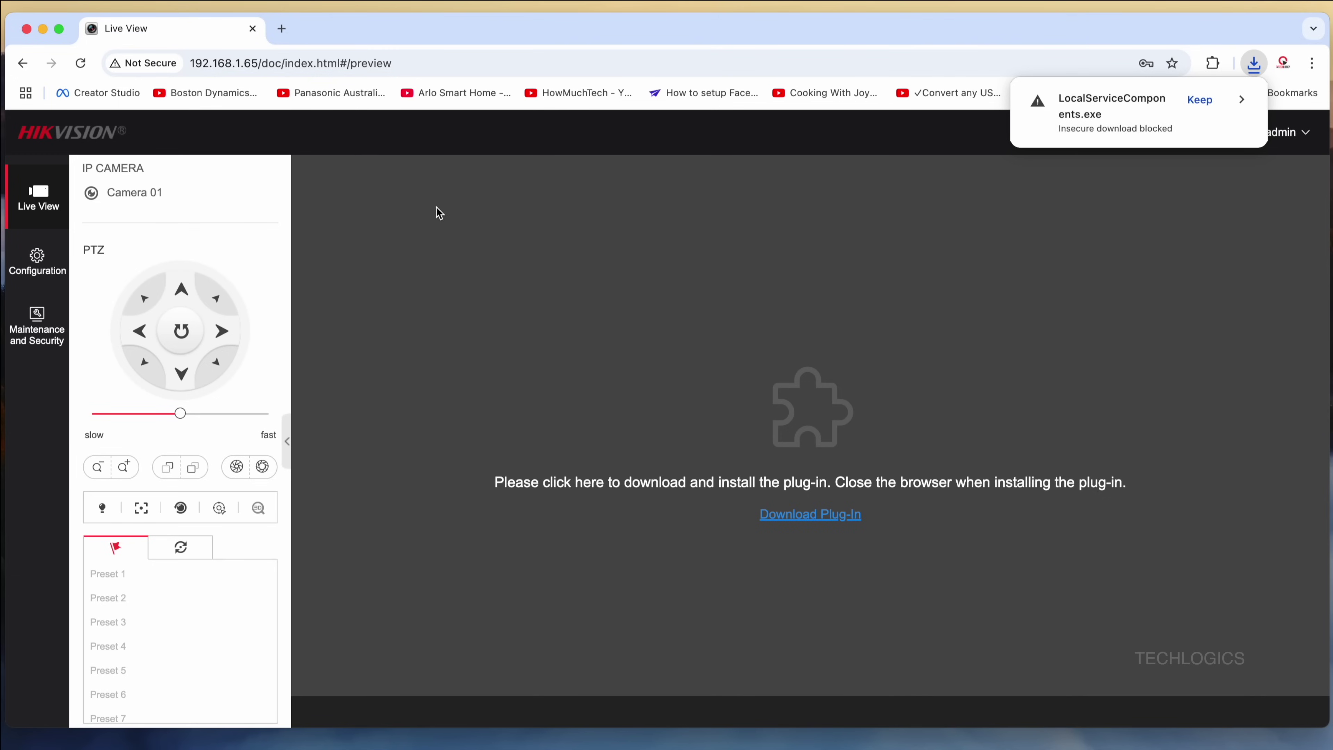
left_click(33, 268)
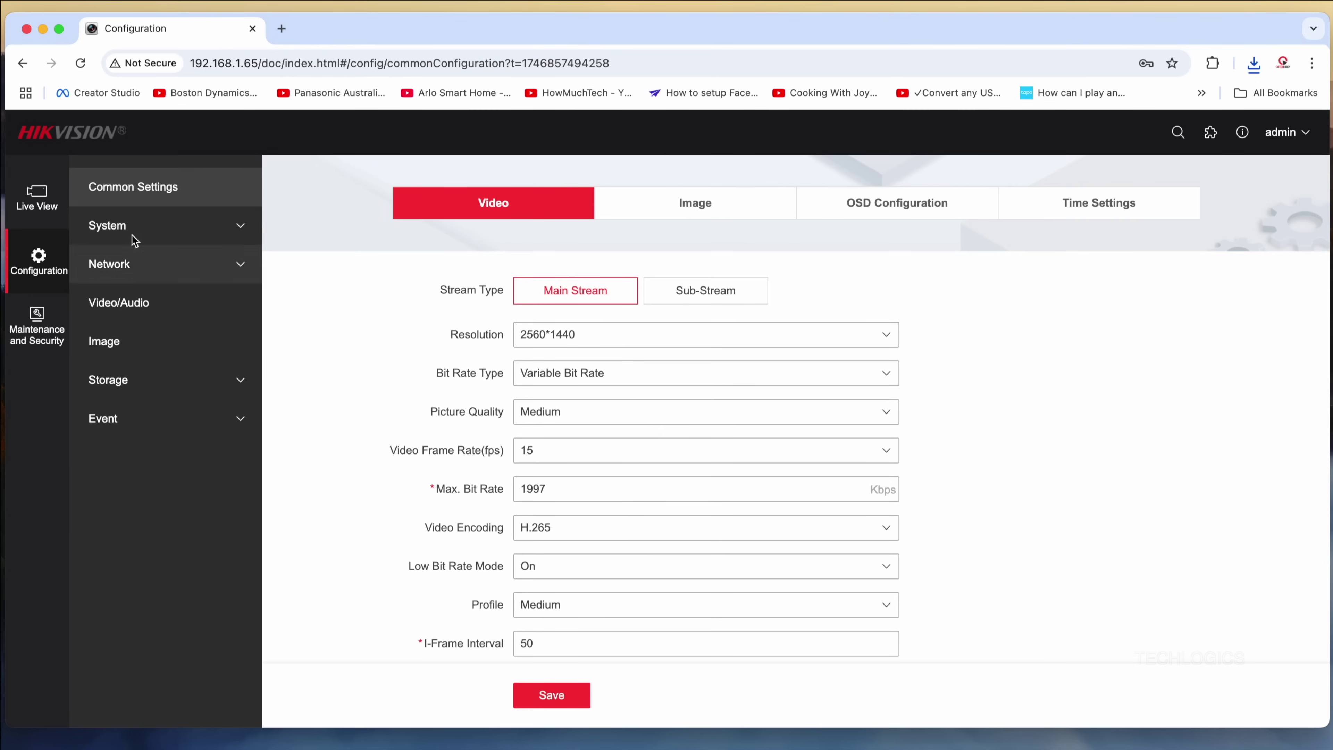
- In System Settings > Time Settings, sync the camera clock with the computer and save
left_click(169, 228)
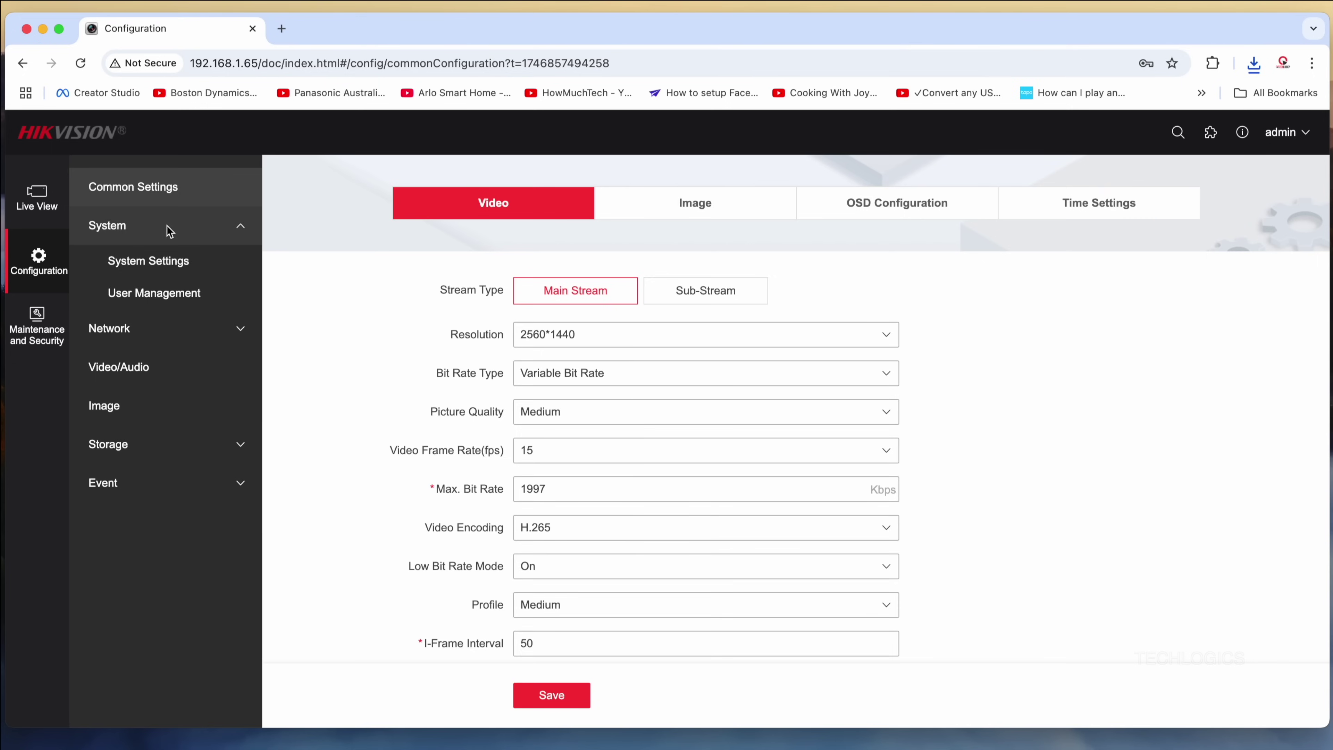
left_click(165, 261)
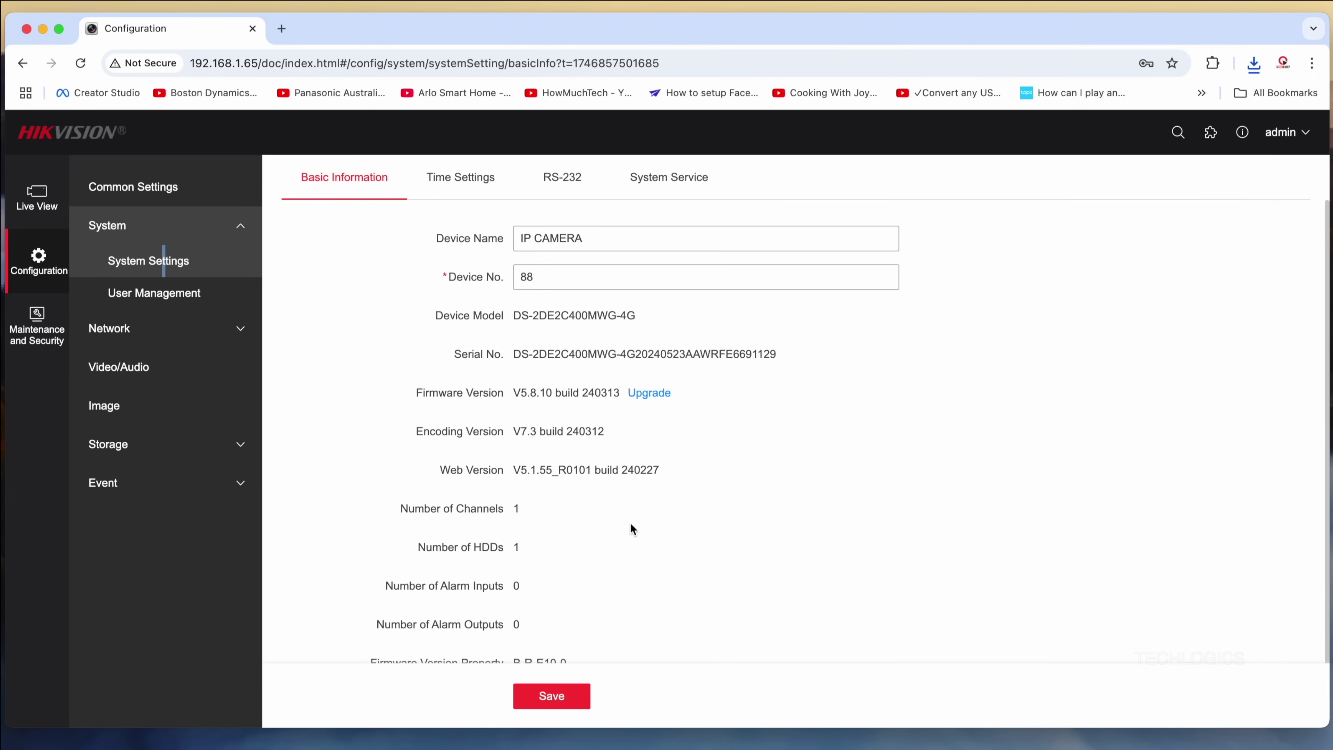
left_click(481, 189)
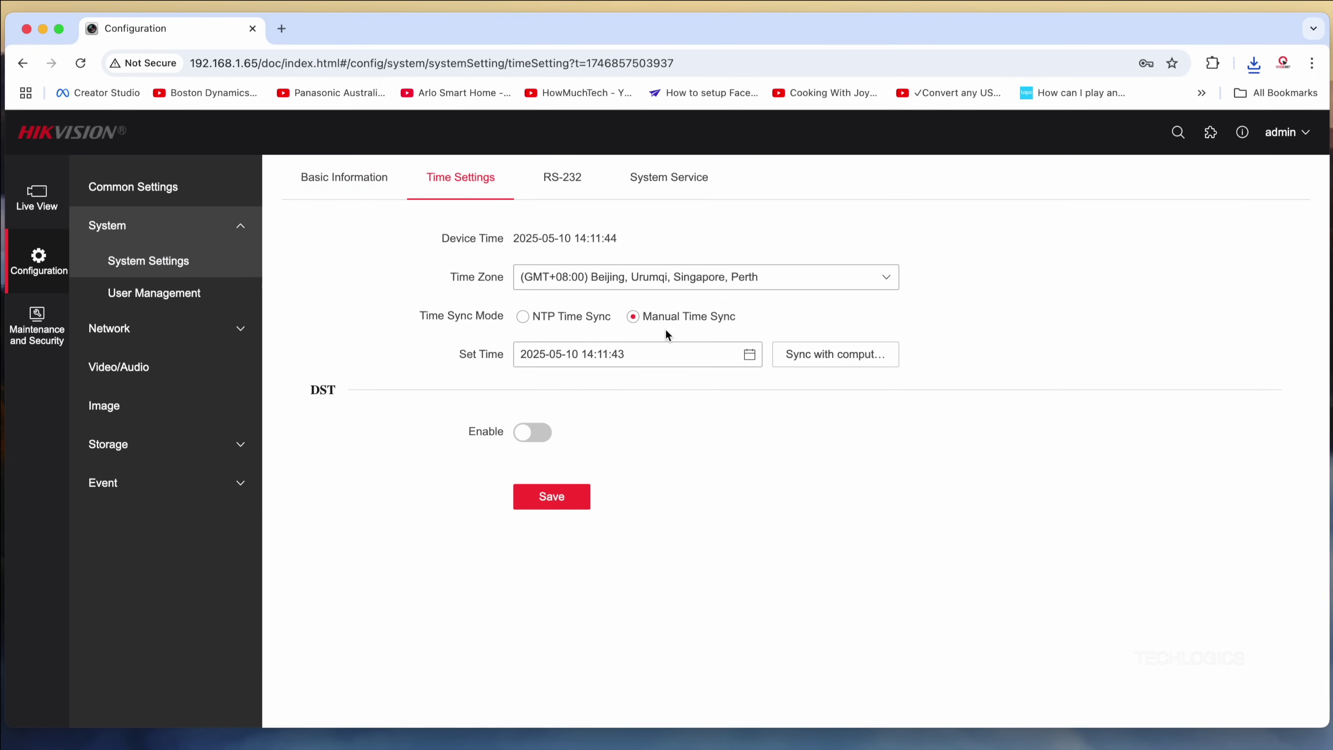
left_click(824, 357)
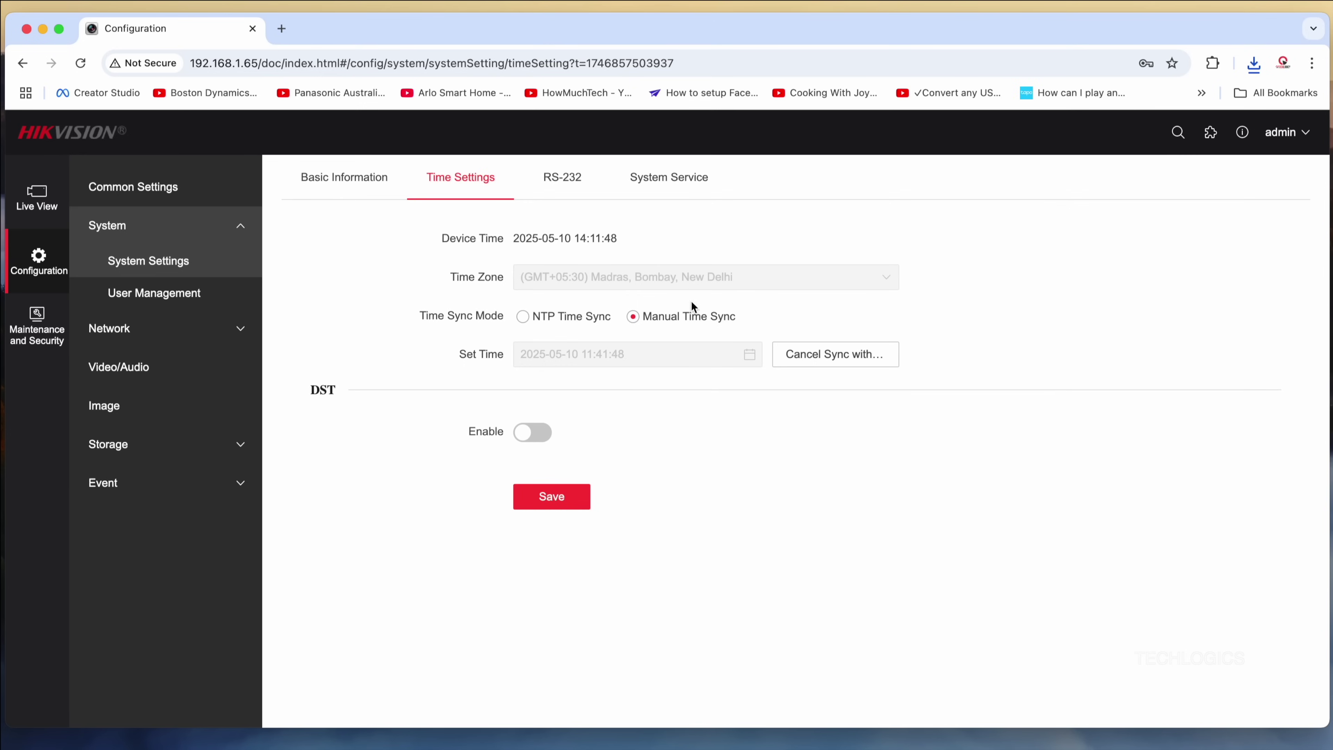
left_click(574, 498)
- Under Network > Platform Access > Hik-Connect, enable the service and enter a verification code
left_click(134, 328)
left_click(149, 331)
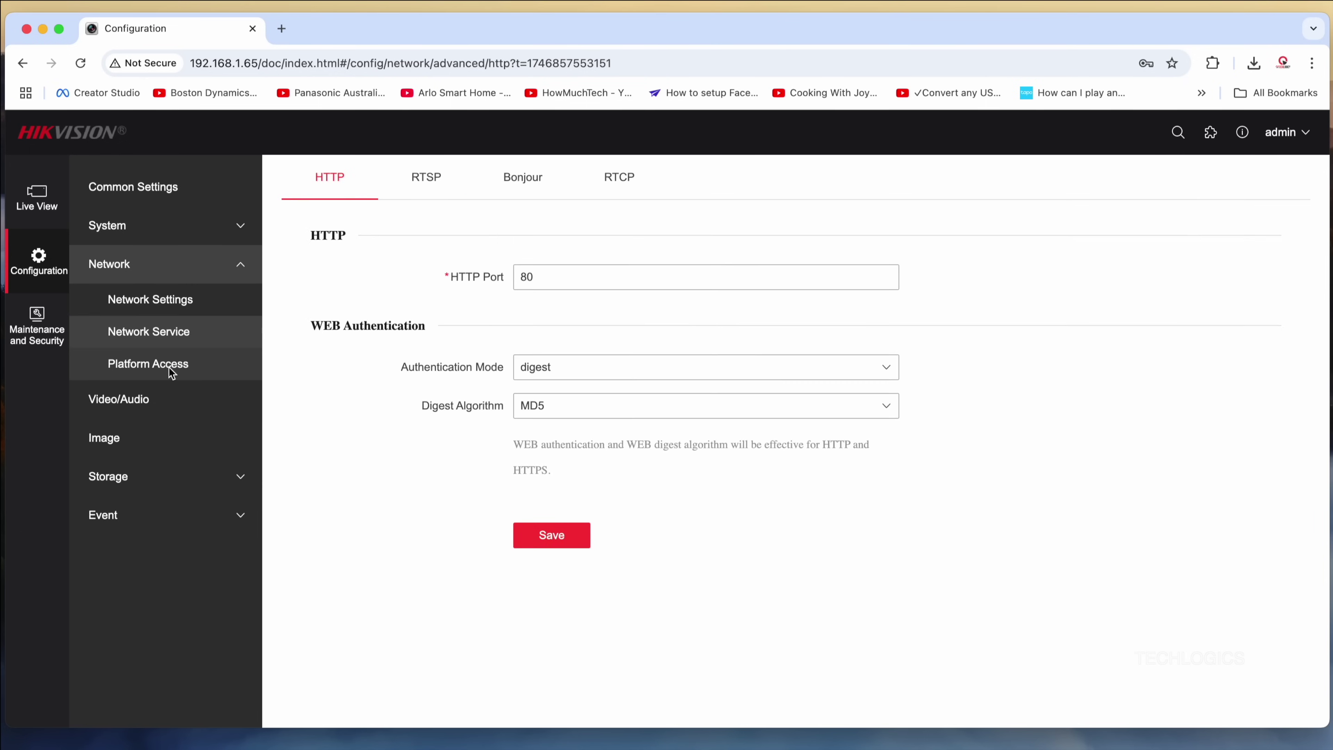
left_click(168, 367)
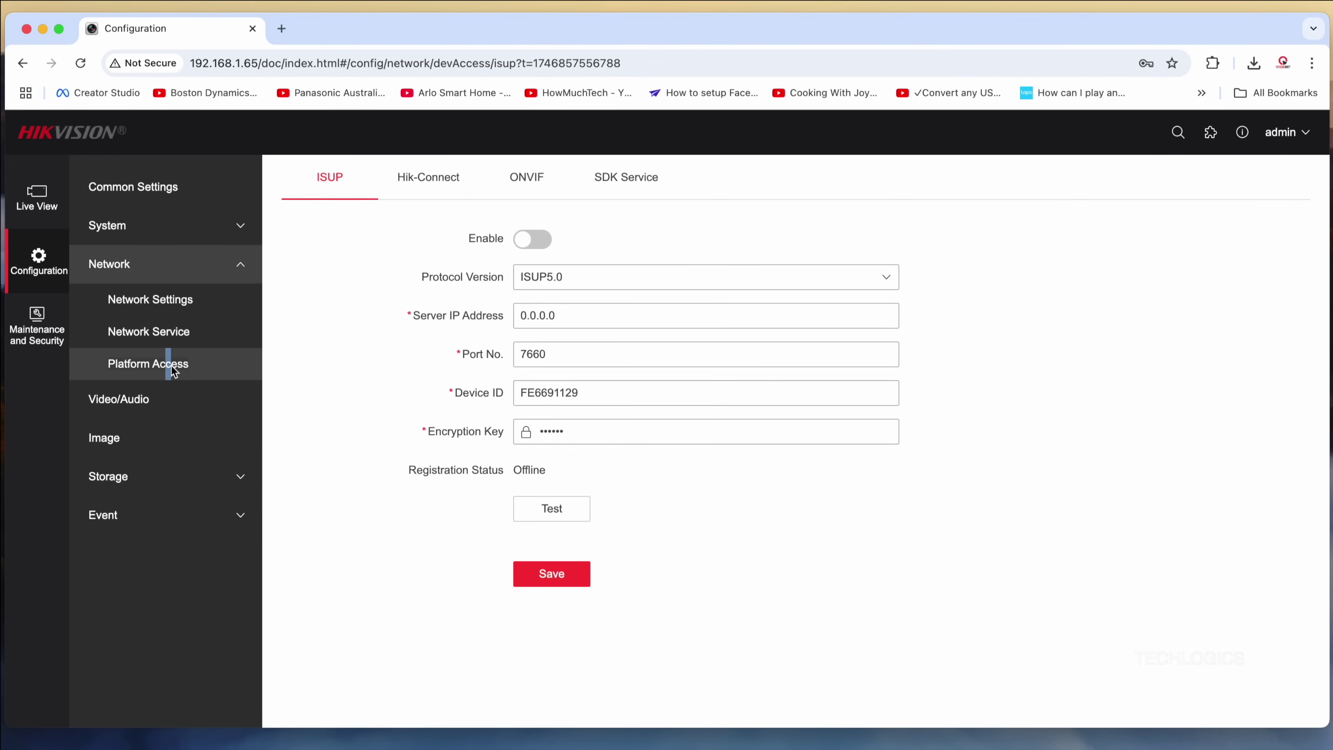
left_click(447, 190)
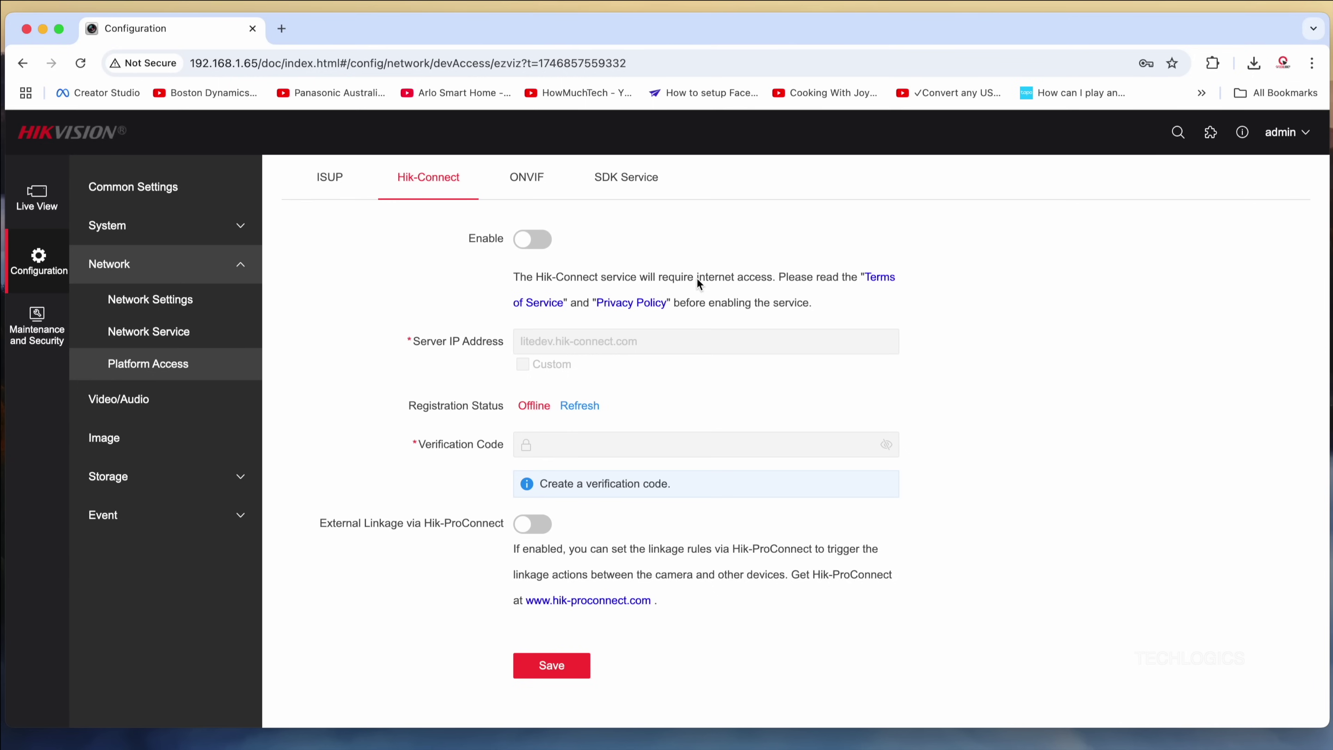
left_click(541, 242)
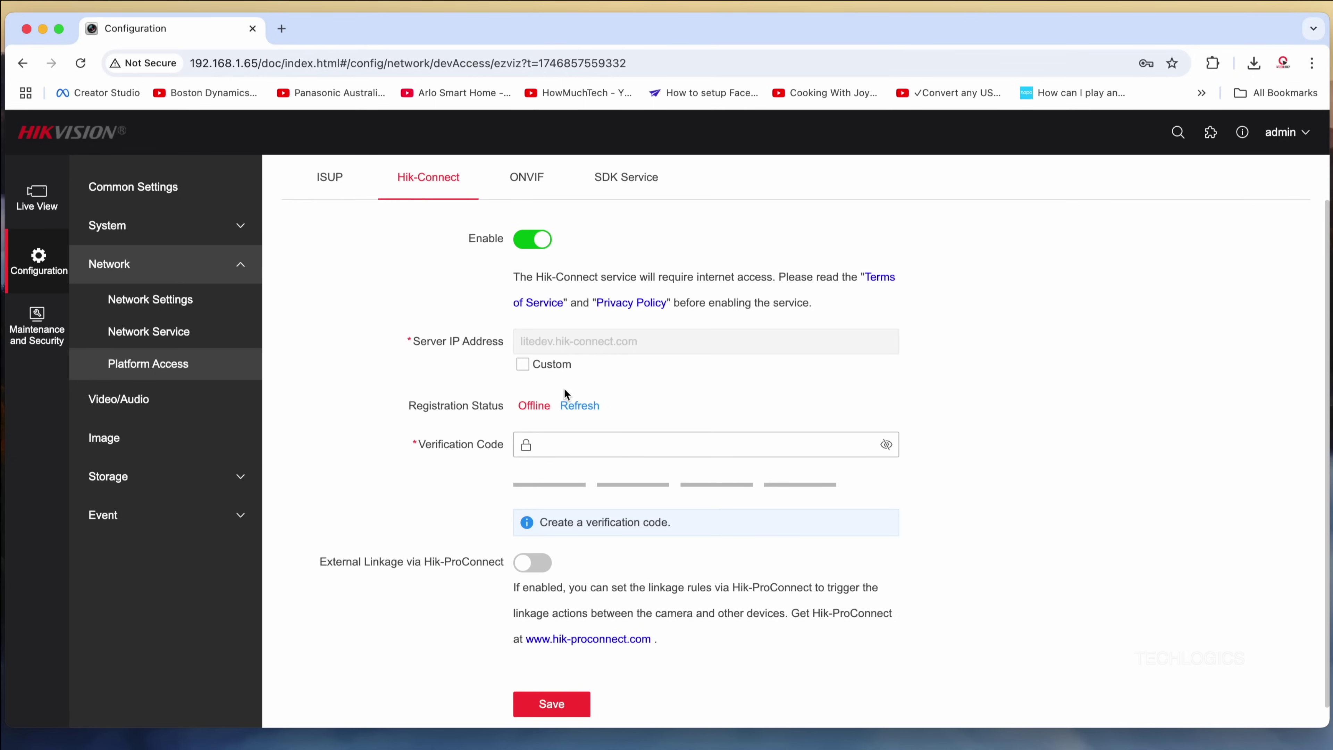
scroll(580, 376, "down", 1)
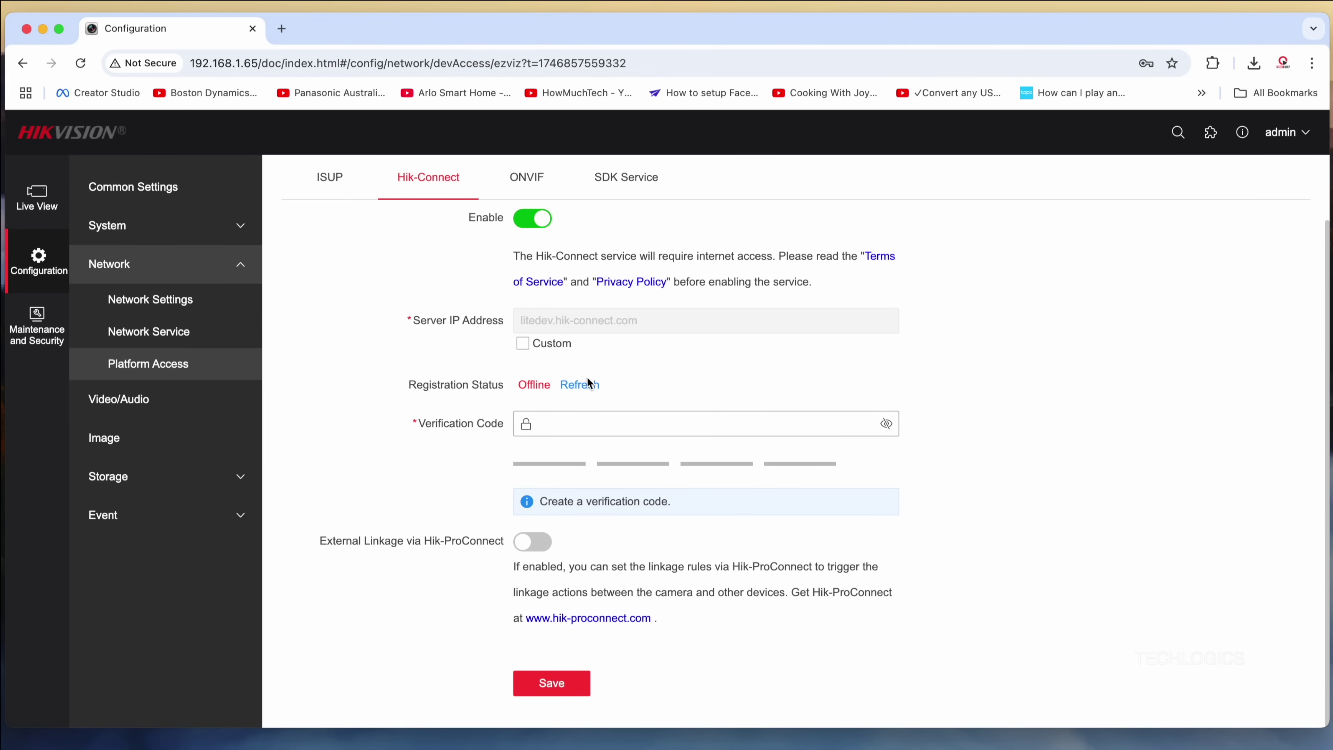
left_click(543, 428)
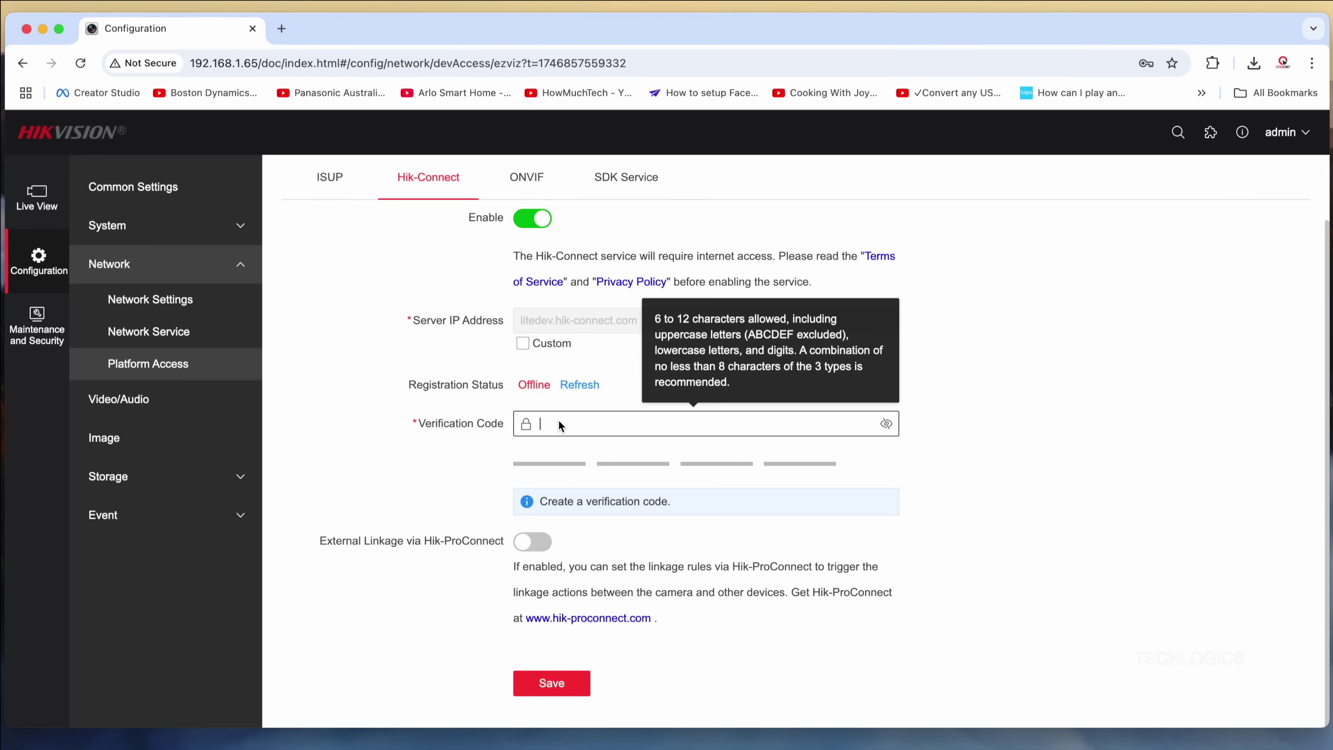
type("•••")
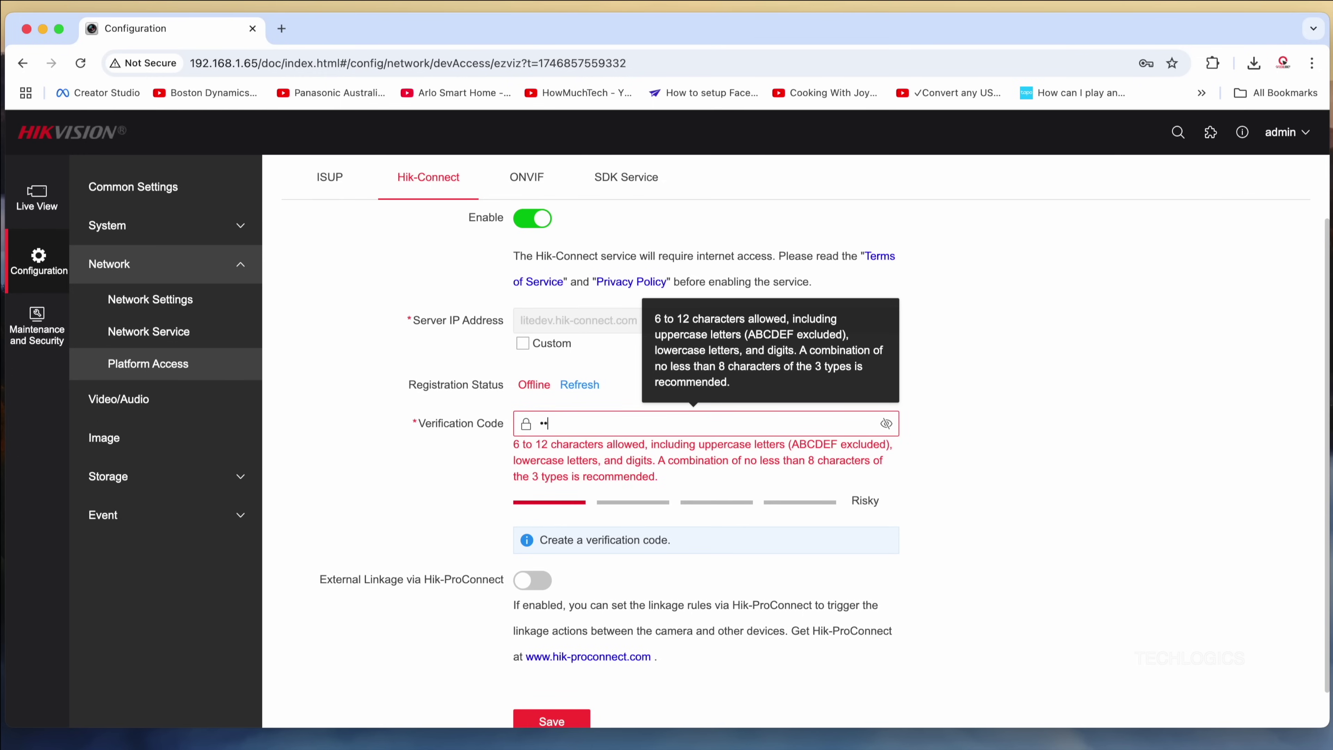
type("•••")
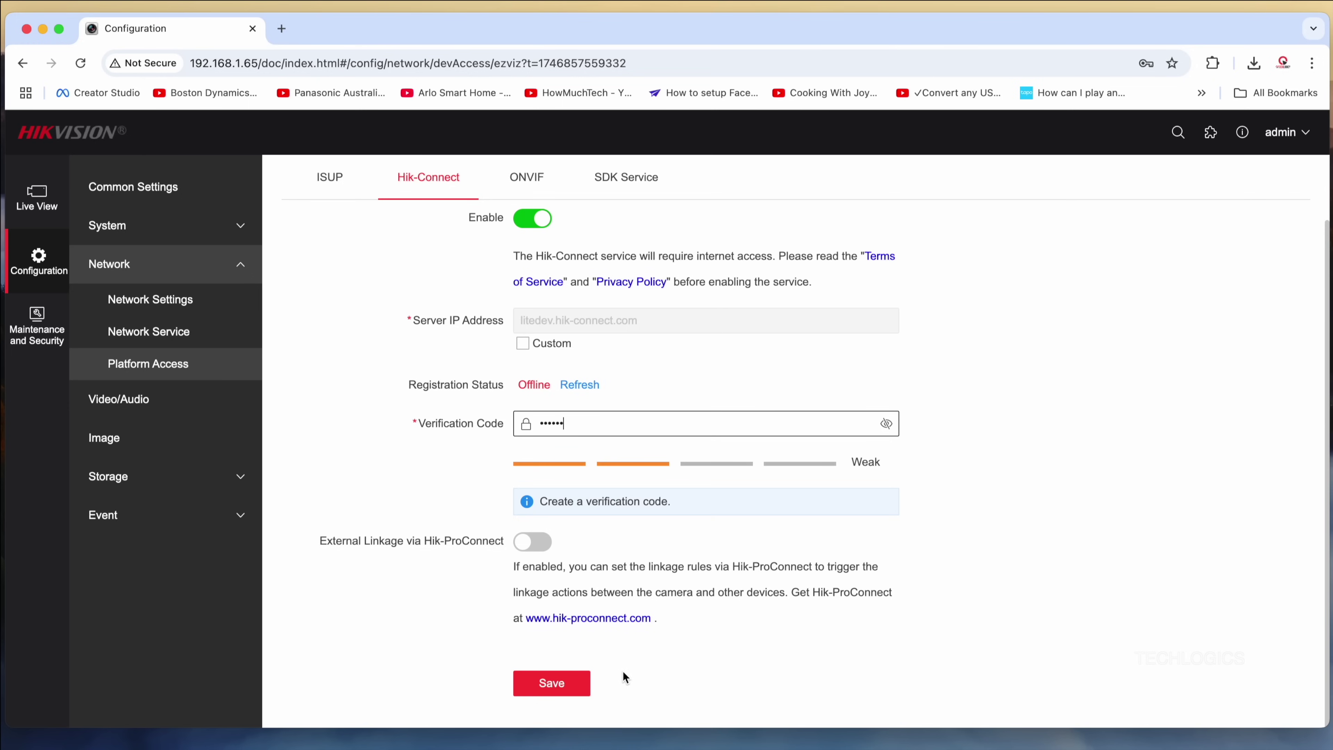
- Save Hik-Connect, refresh until its status reads Online, then open Maintenance and Security
left_click(577, 686)
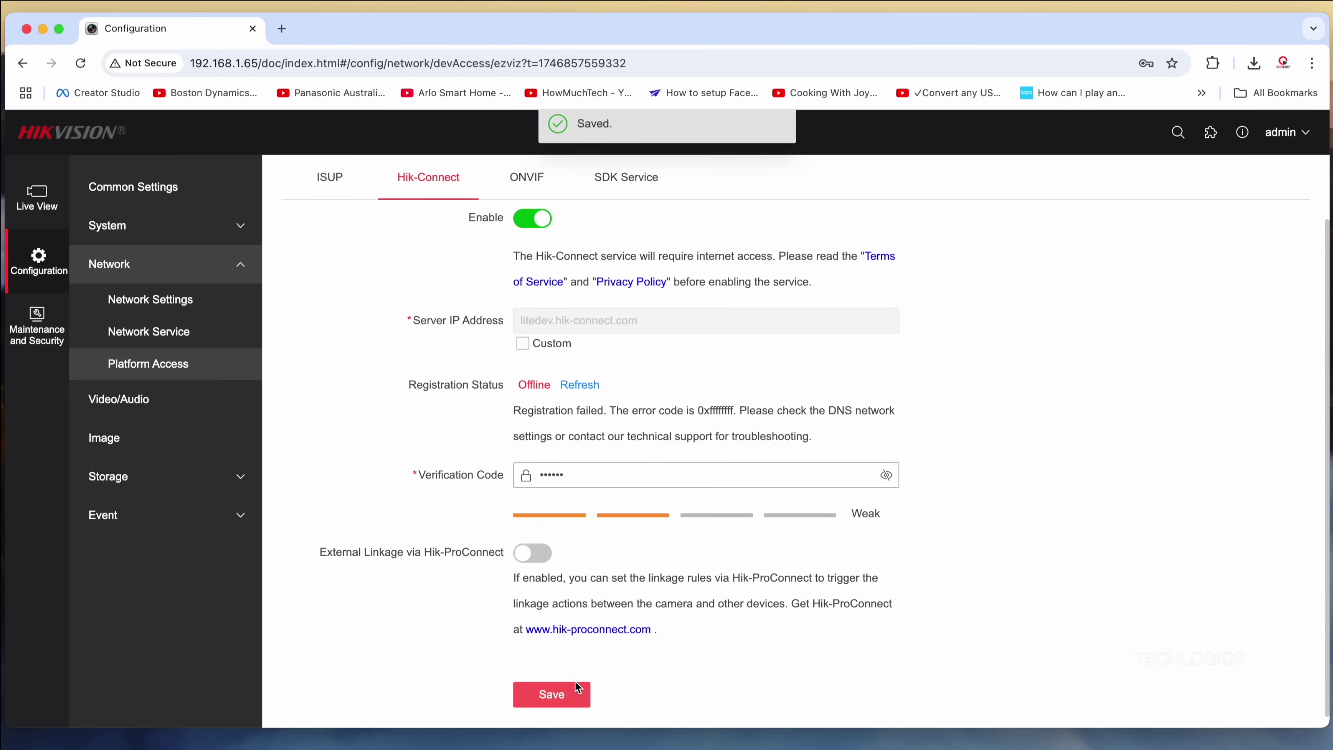
left_click(886, 475)
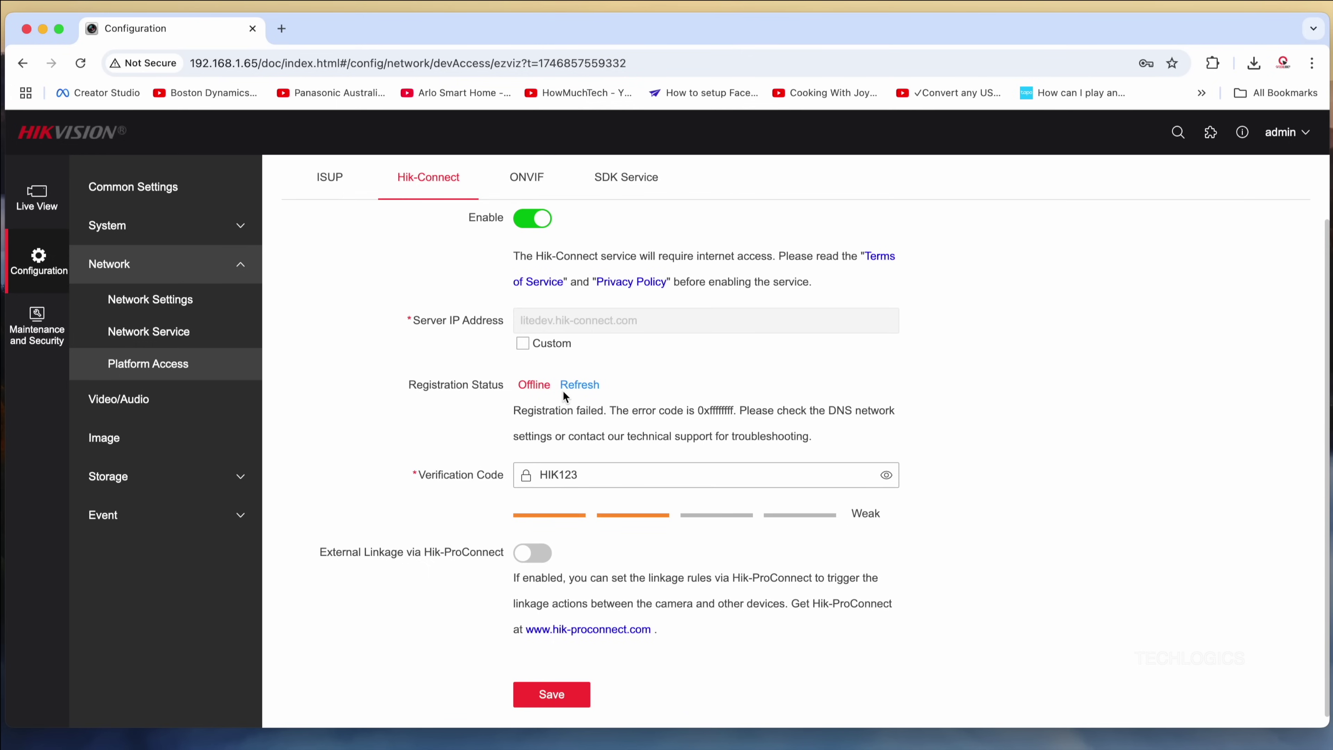
left_click(583, 387)
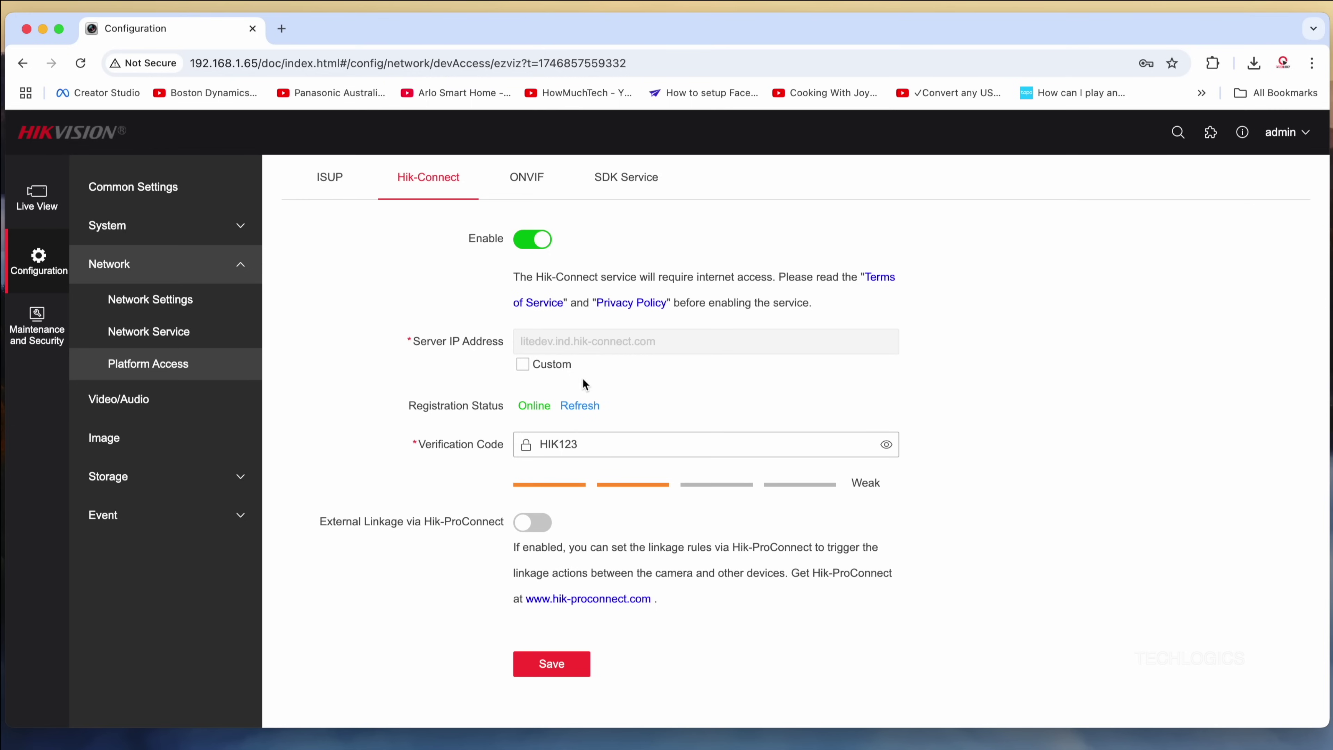
left_click(50, 334)
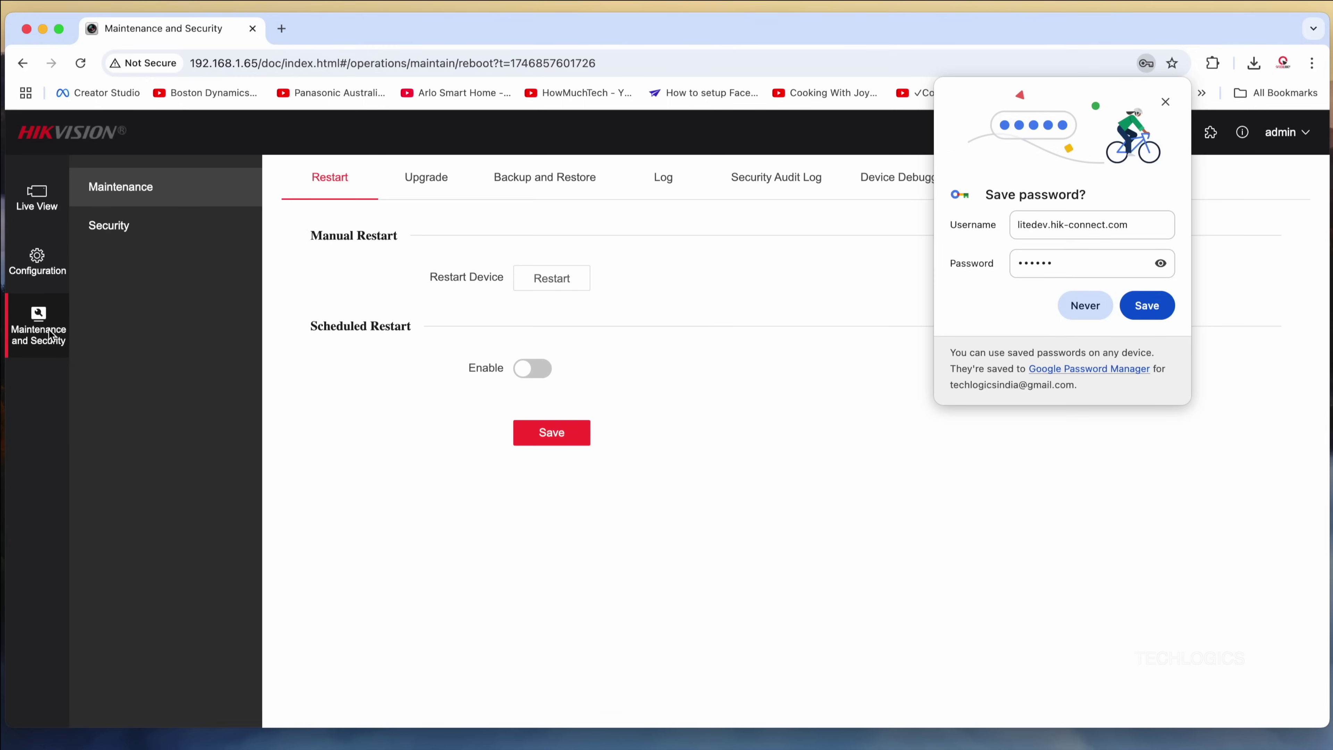
- Open Configuration > System > System Settings and show the Basic Information tab
left_click(1164, 102)
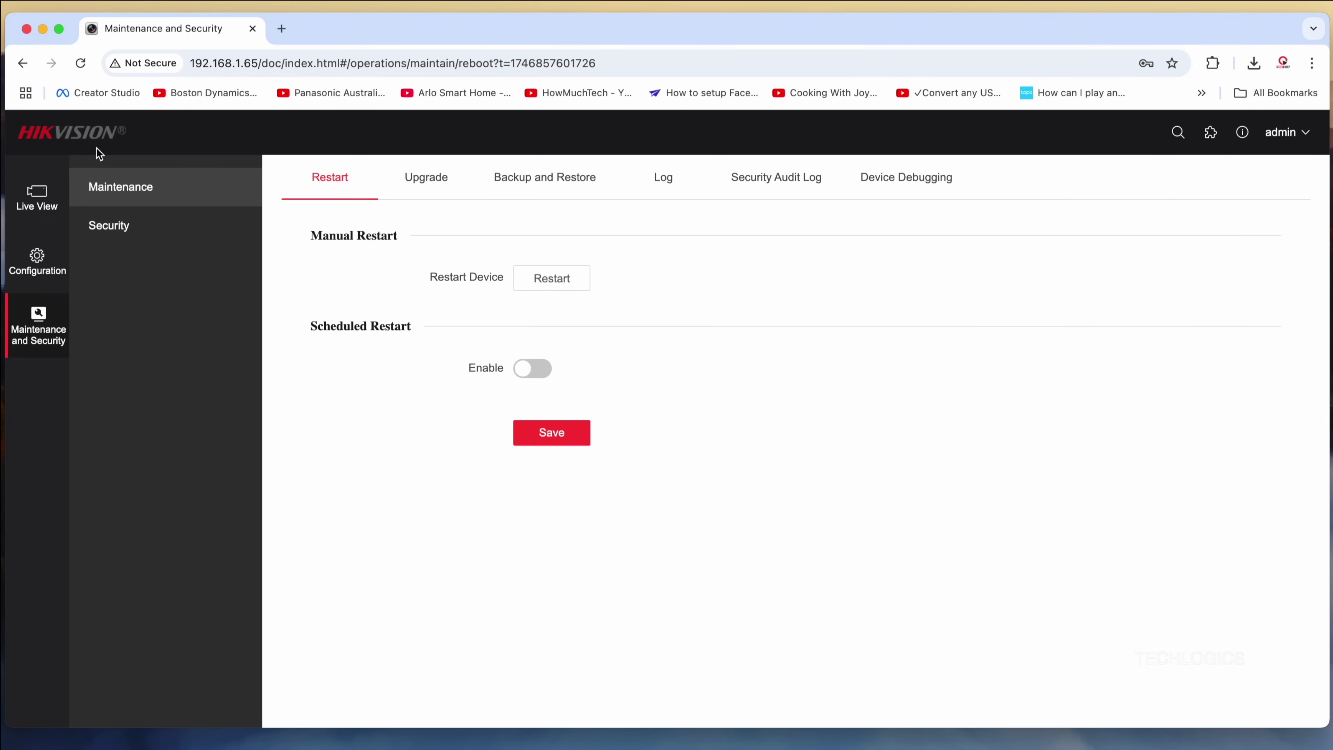
left_click(35, 253)
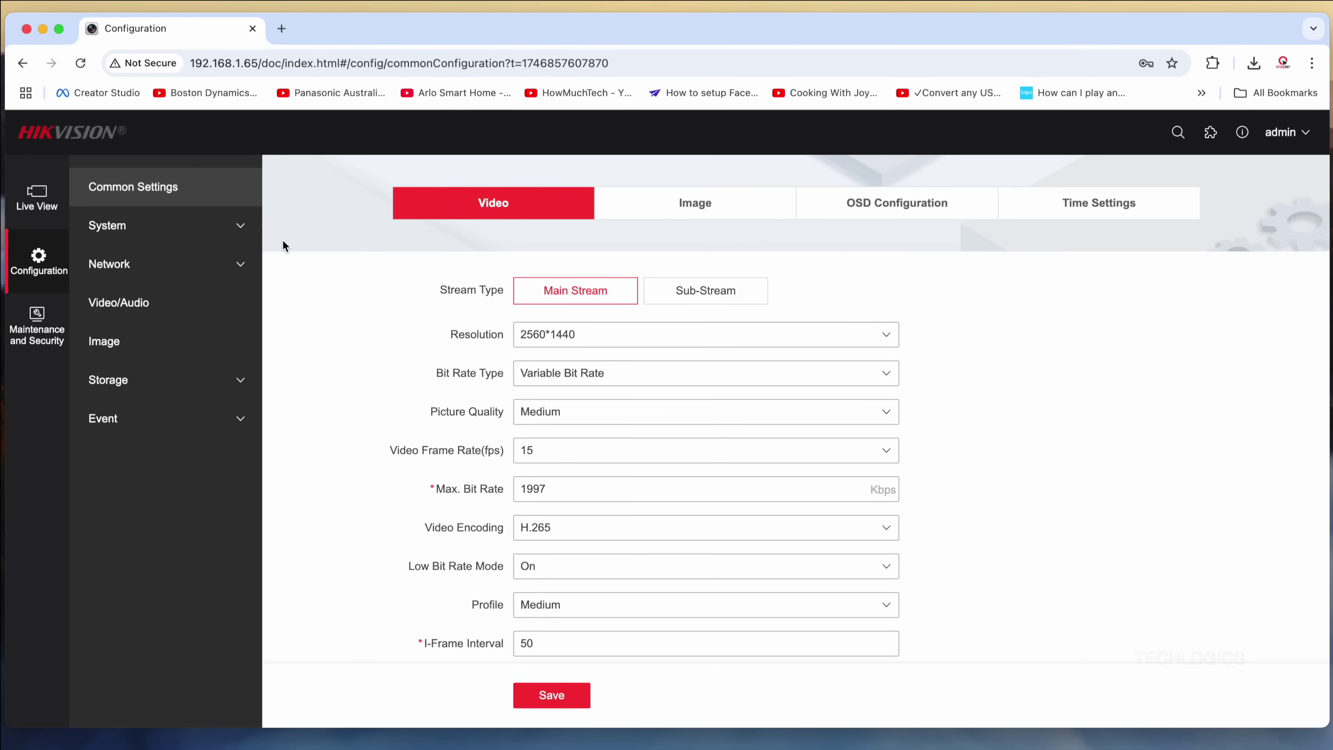
left_click(172, 229)
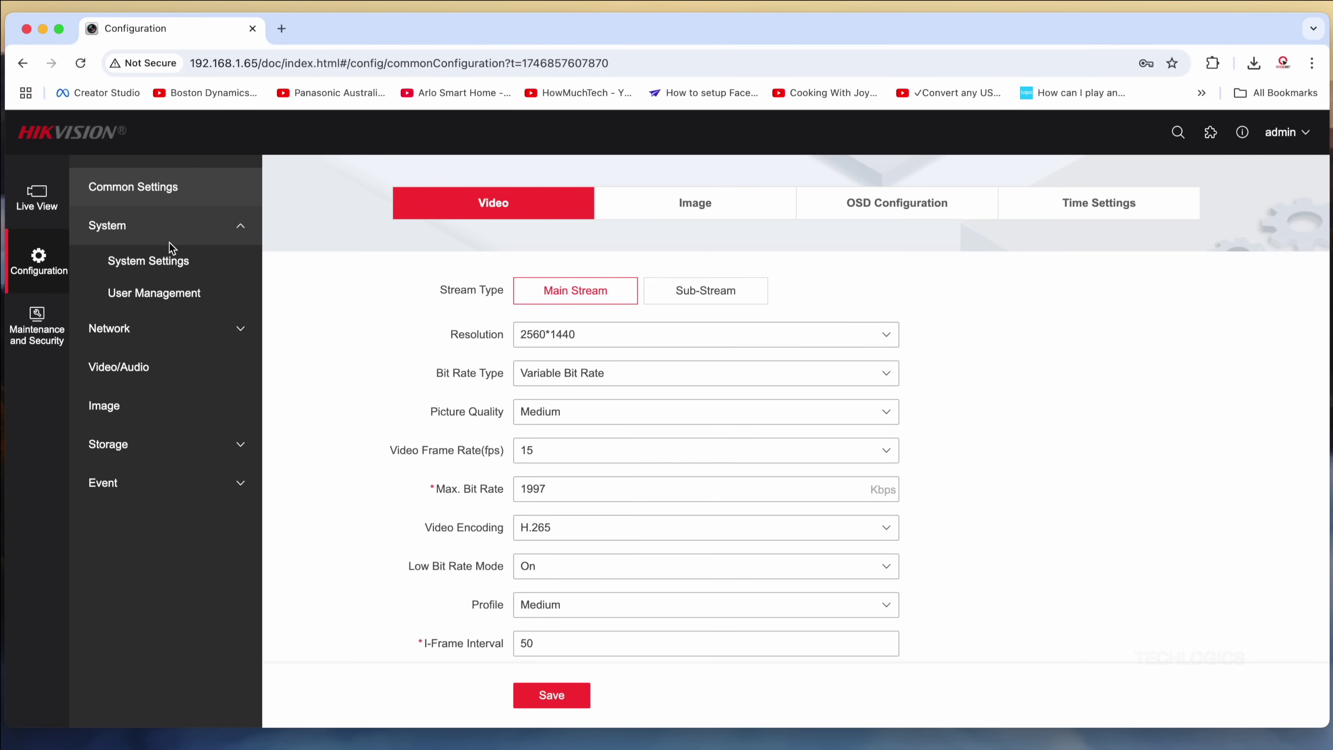
left_click(167, 260)
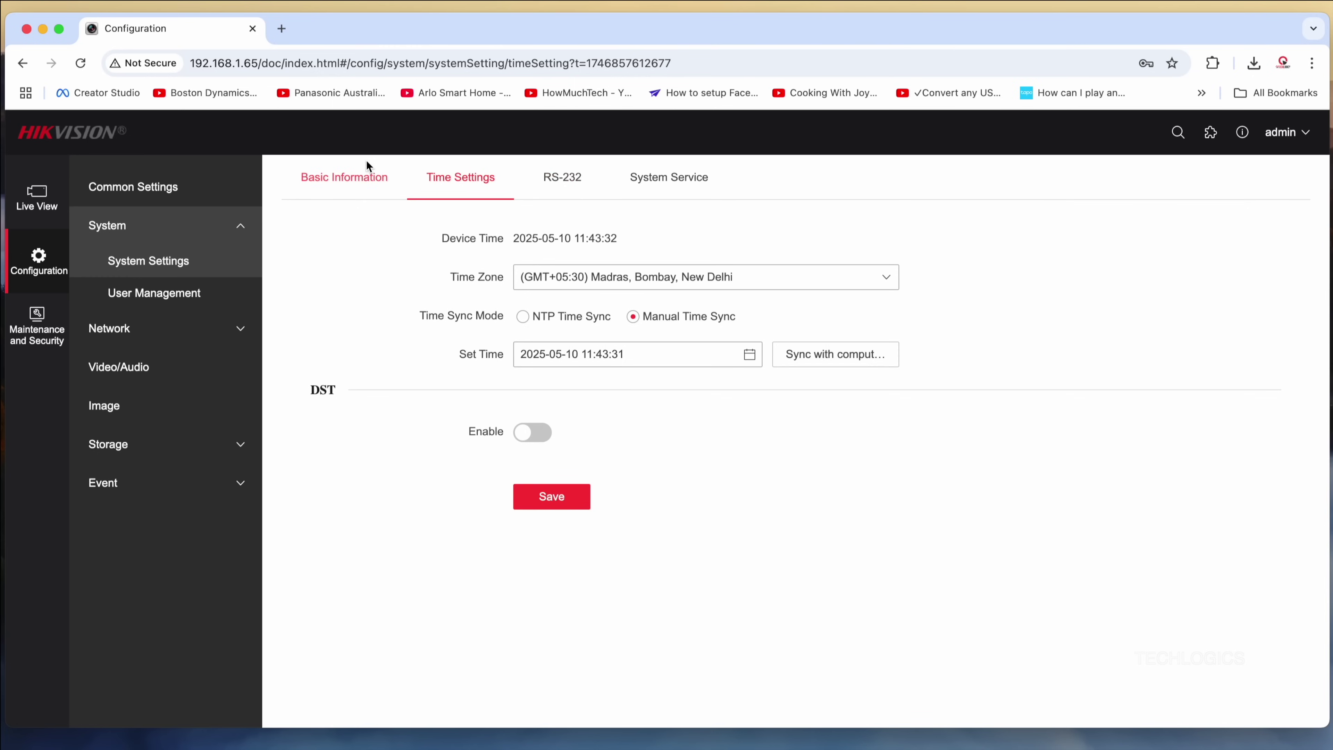
left_click(365, 177)
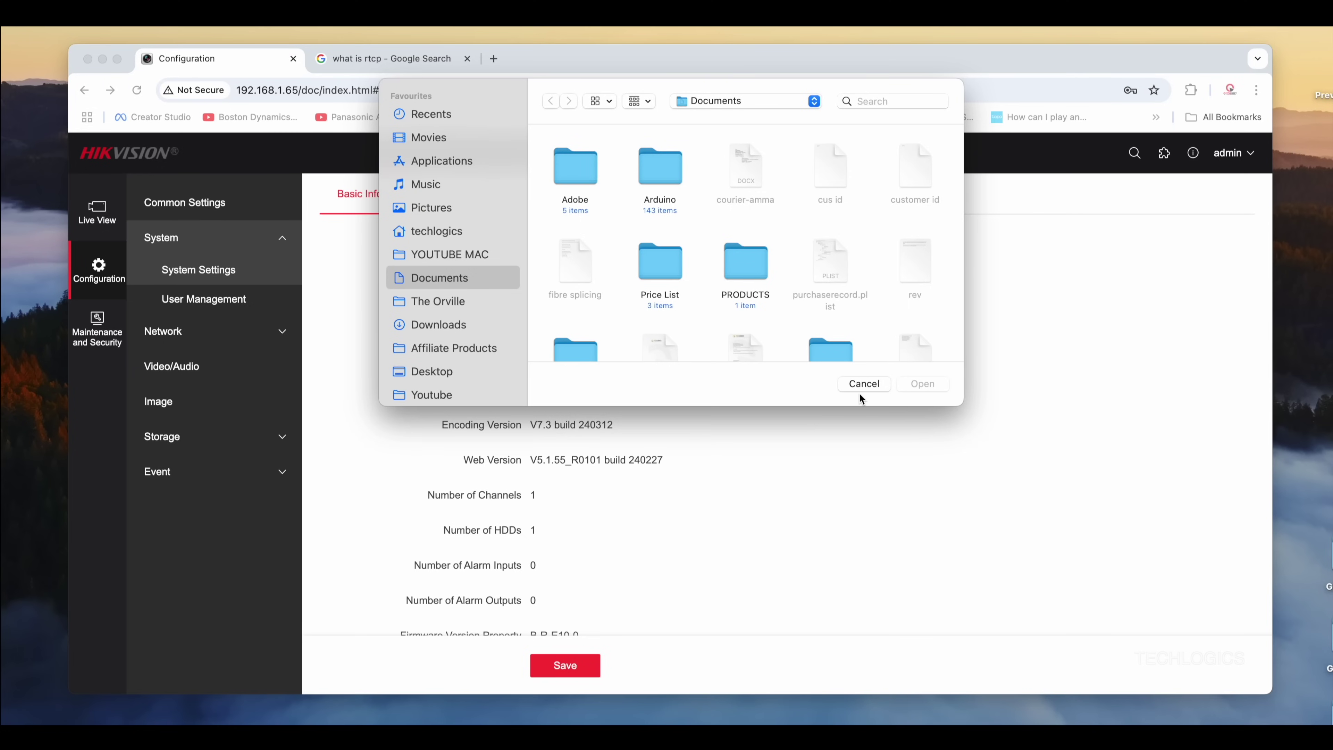
- Cancel the file picker and clear the selection in the Serial No. value
left_click(862, 385)
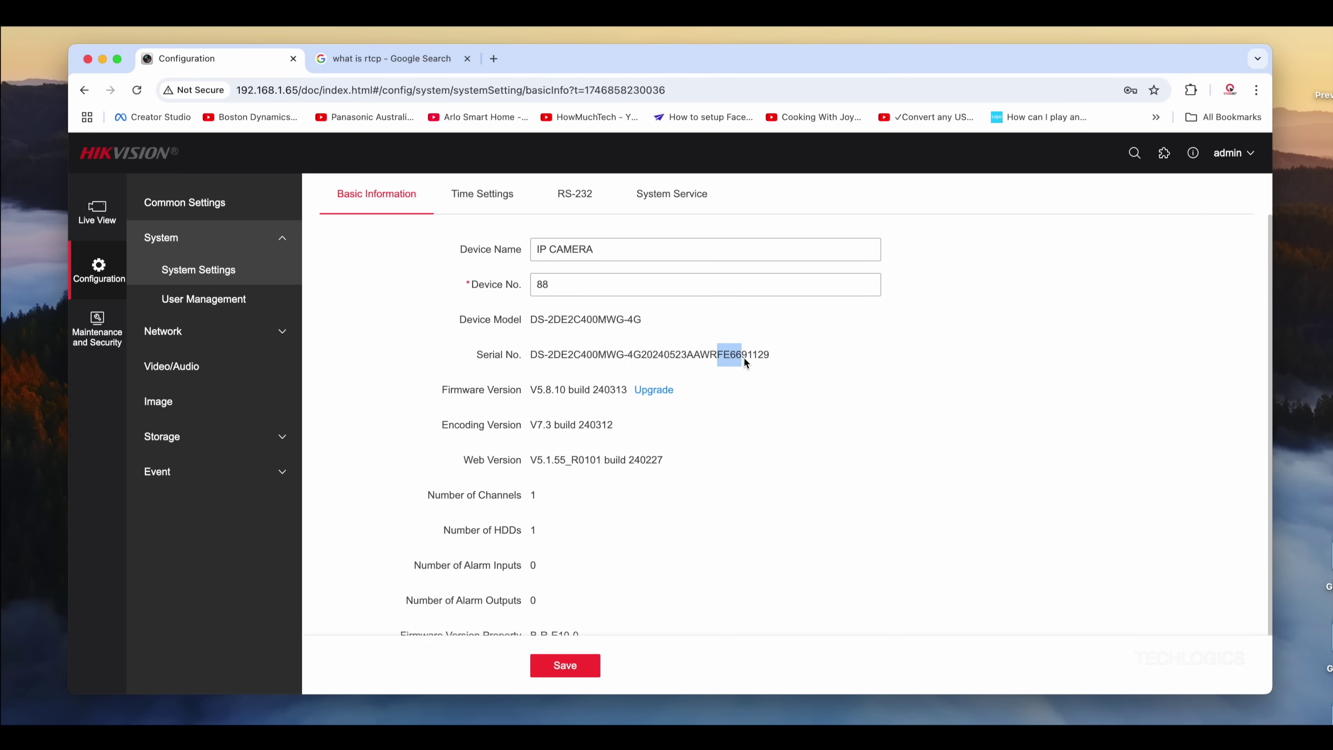
left_click(779, 359)
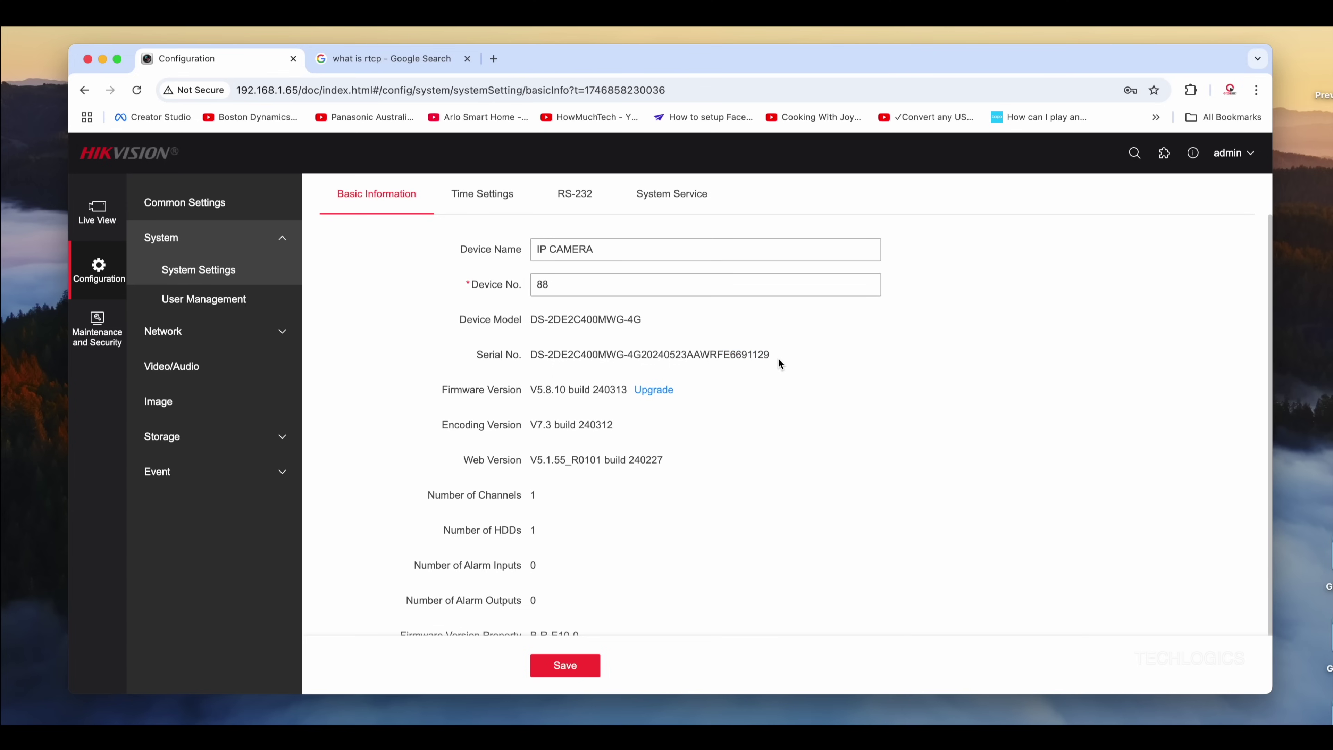